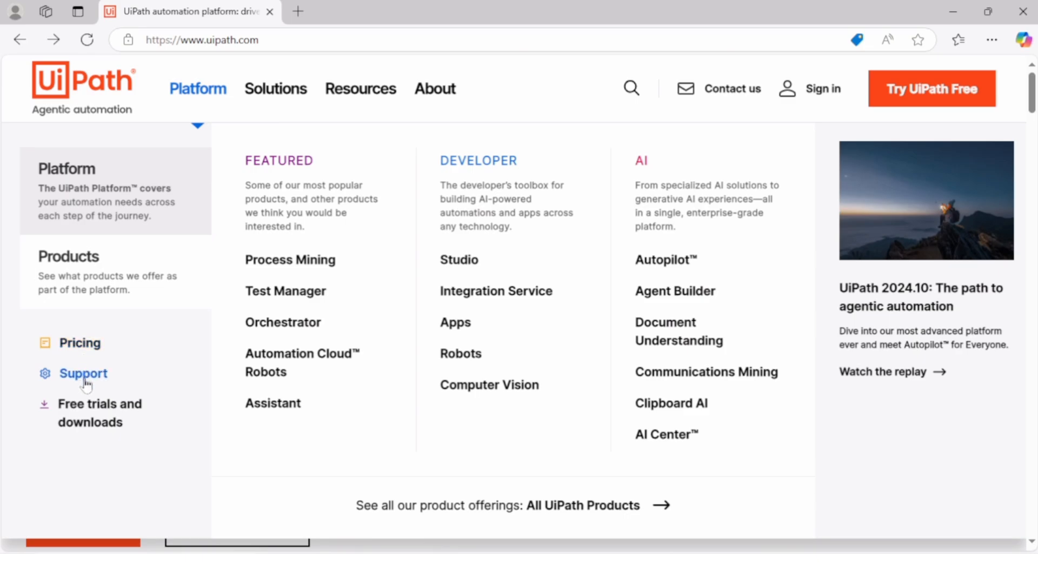
Review the free trial plans and Compare table, then start the Community plan sign-up
{"action": "left_click", "coordinate": [100, 433]}
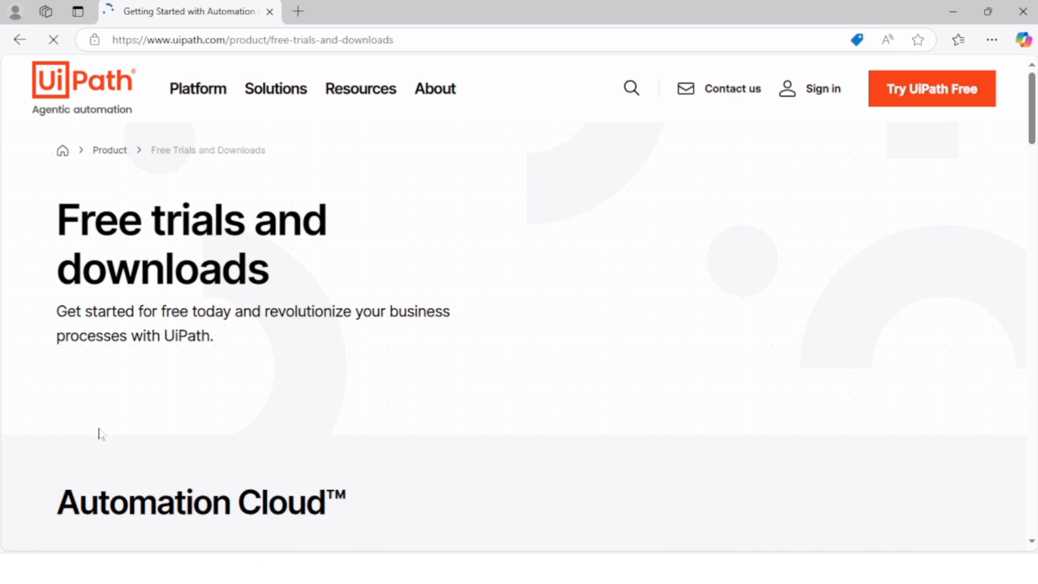
{"action": "left_click_drag", "start_coordinate": [58, 205], "coordinate": [269, 267]}
{"action": "scroll", "coordinate": [264, 289], "scroll_direction": "down", "scroll_amount": 1}
{"action": "scroll", "coordinate": [264, 289], "scroll_direction": "down", "scroll_amount": 7}
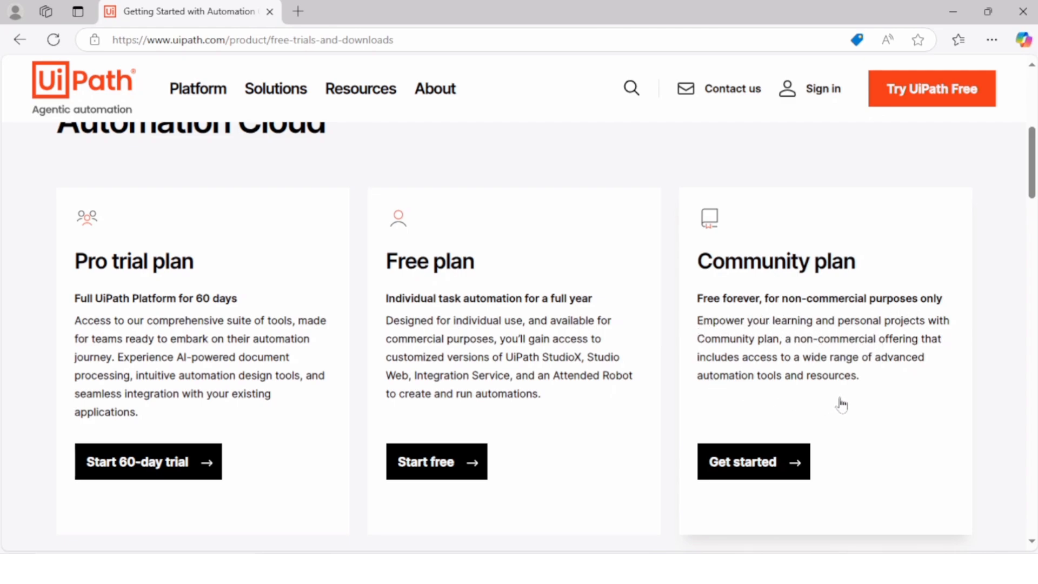
{"action": "scroll", "coordinate": [821, 387], "scroll_direction": "down", "scroll_amount": 1}
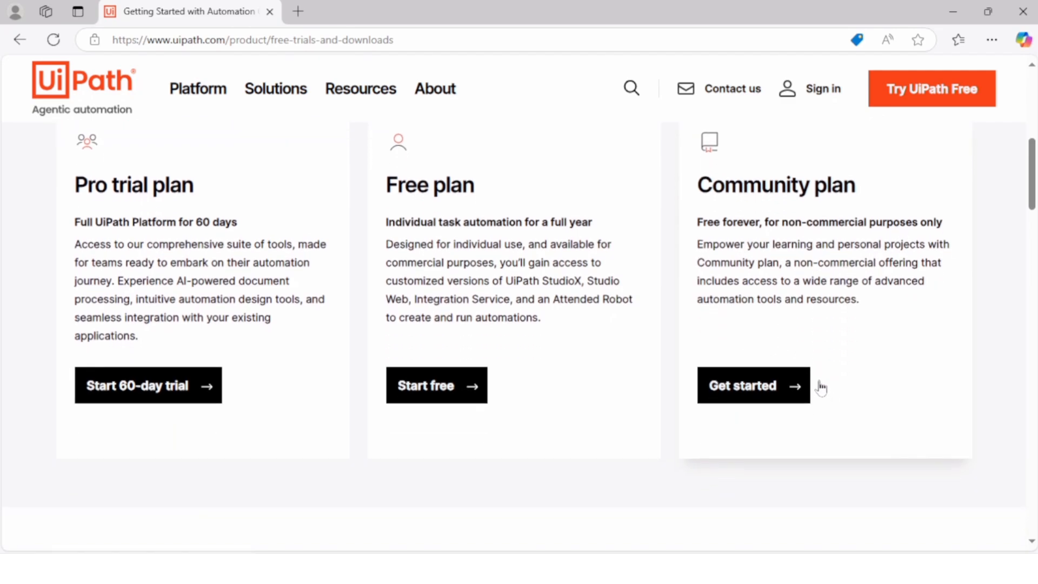
{"action": "scroll", "coordinate": [744, 378], "scroll_direction": "down", "scroll_amount": 3}
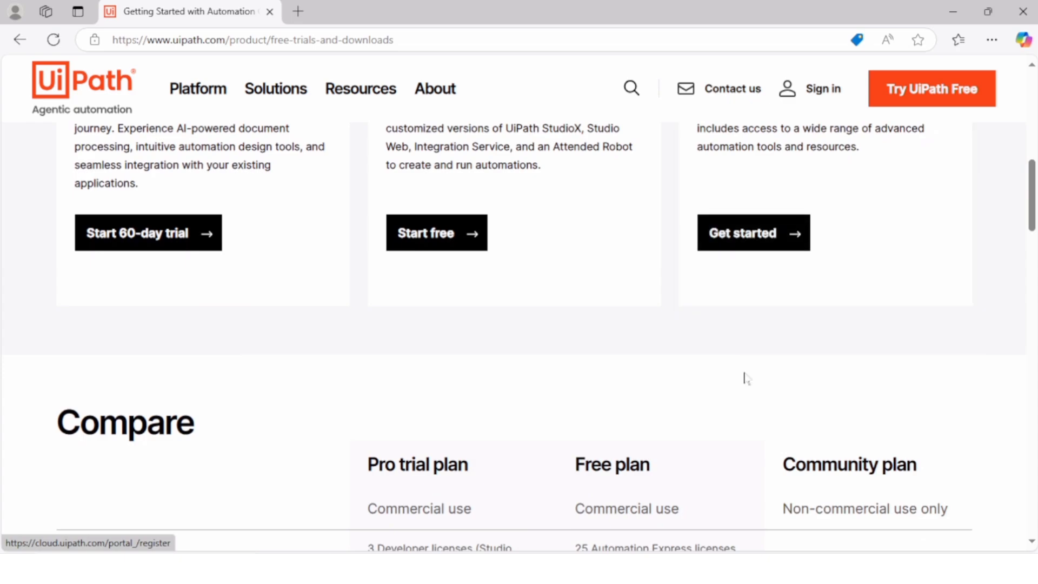
{"action": "scroll", "coordinate": [745, 380], "scroll_direction": "down", "scroll_amount": 2}
{"action": "scroll", "coordinate": [744, 379], "scroll_direction": "down", "scroll_amount": 2}
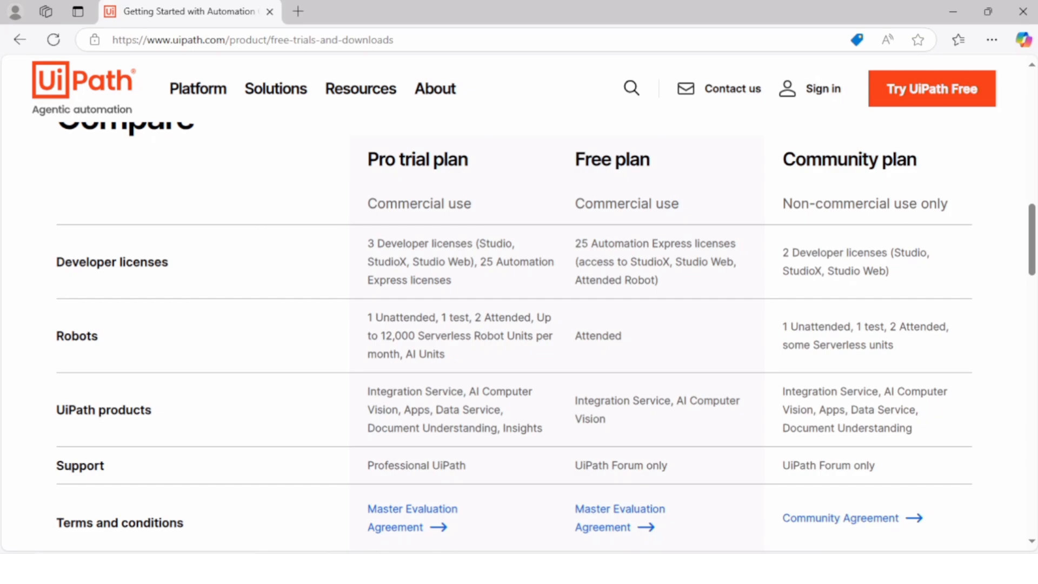
{"action": "scroll", "coordinate": [930, 360], "scroll_direction": "up", "scroll_amount": 5}
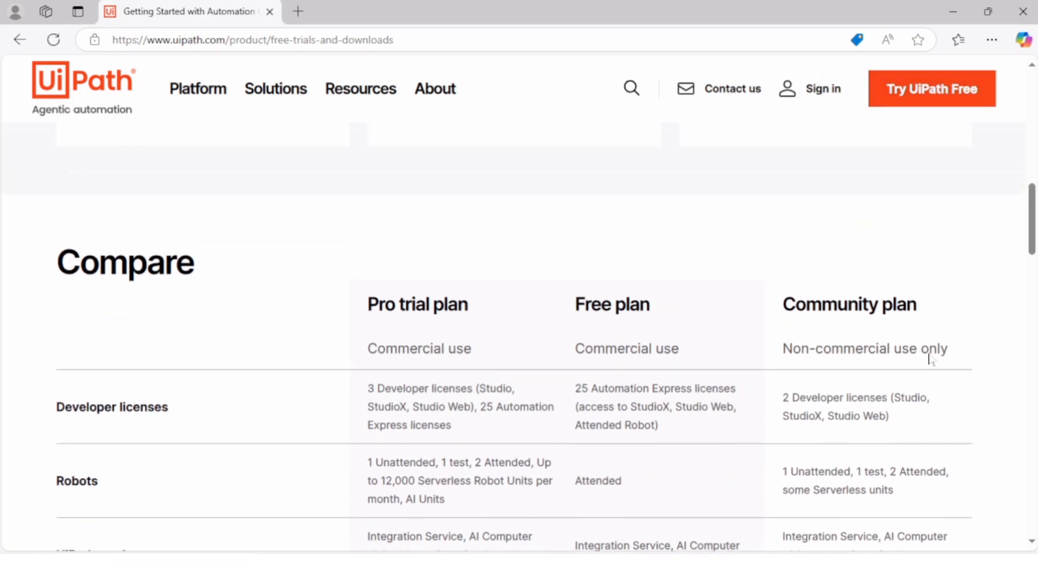
{"action": "scroll", "coordinate": [930, 360], "scroll_direction": "up", "scroll_amount": 4}
{"action": "left_click", "coordinate": [795, 456]}
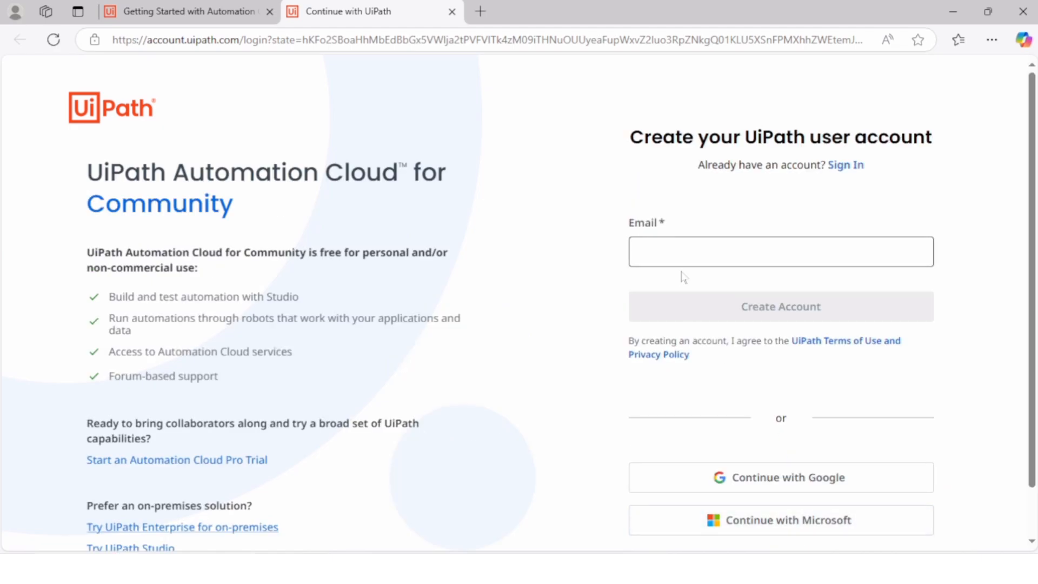
Enter the account email address in the Email field
{"action": "left_click", "coordinate": [683, 255]}
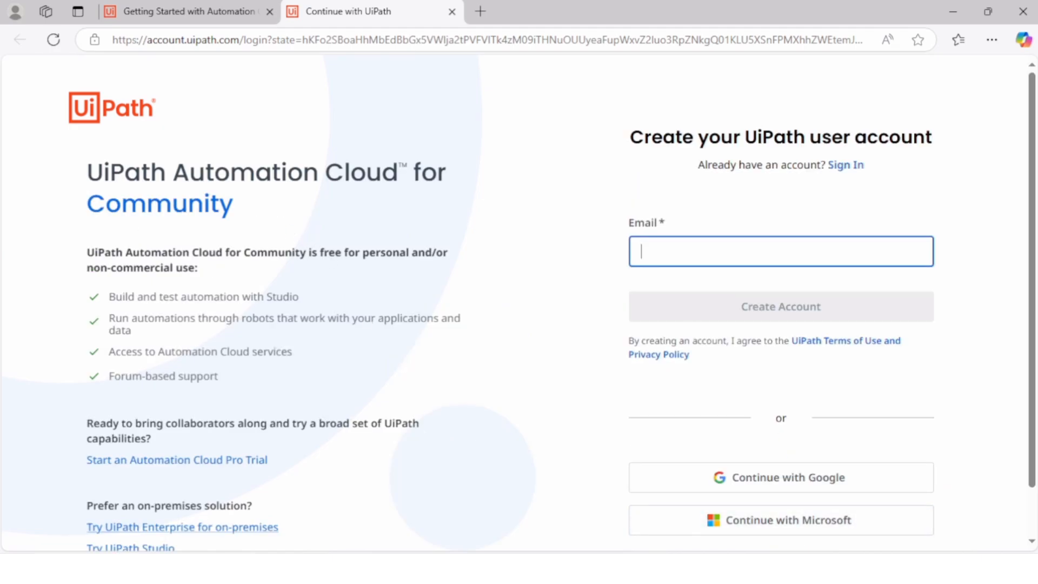
{"action": "left_click_drag", "start_coordinate": [470, 145], "coordinate": [401, 363]}
{"action": "left_click", "coordinate": [348, 375]}
{"action": "scroll", "coordinate": [232, 394], "scroll_direction": "down", "scroll_amount": 2}
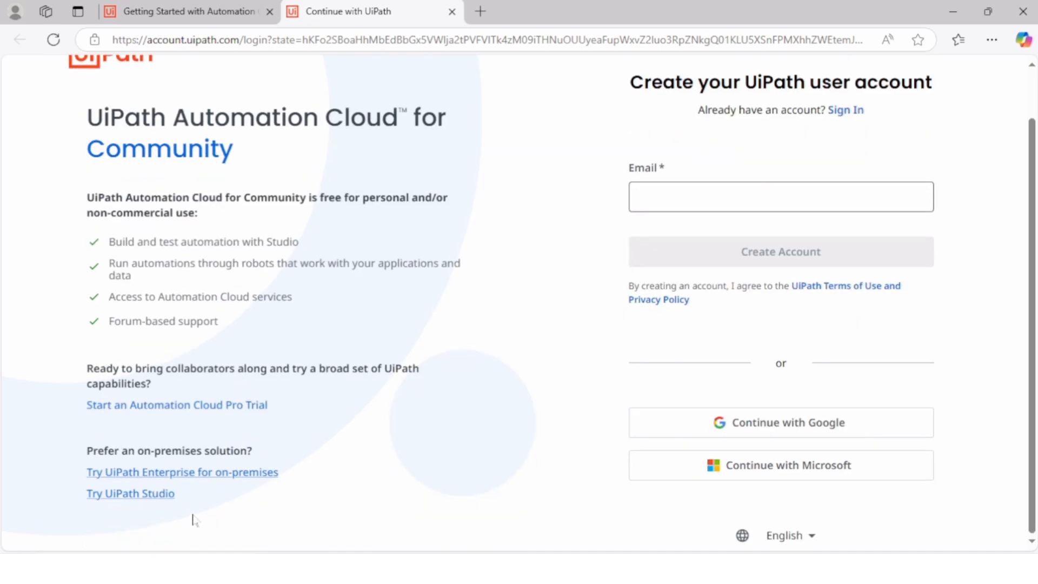
{"action": "scroll", "coordinate": [238, 390], "scroll_direction": "up", "scroll_amount": 2}
{"action": "left_click", "coordinate": [683, 257]}
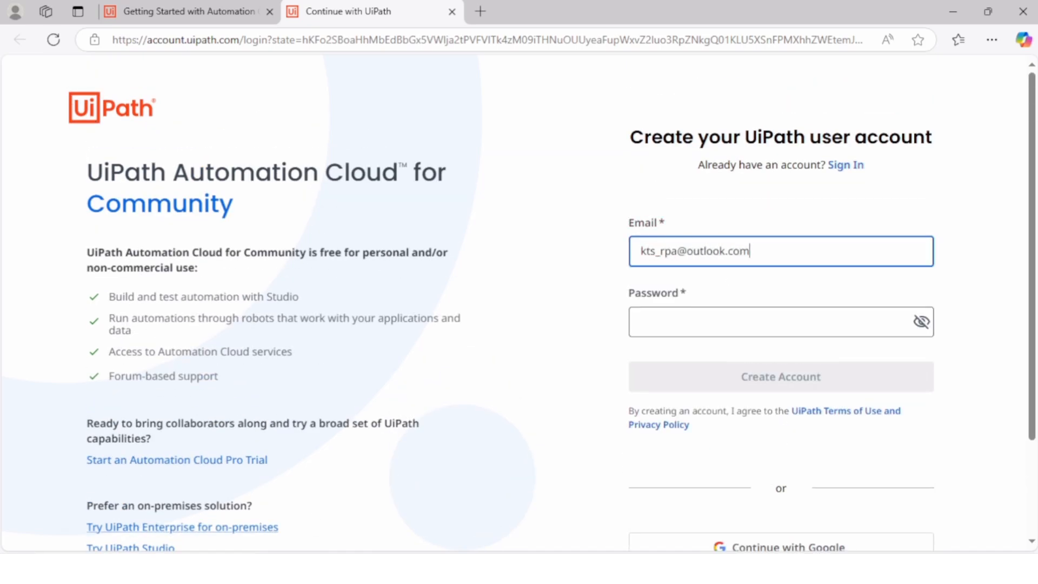
Enter a strong password, correcting a mistyped character, and submit the account
{"action": "key", "text": "Tab"}
{"action": "type", "text": "••"}
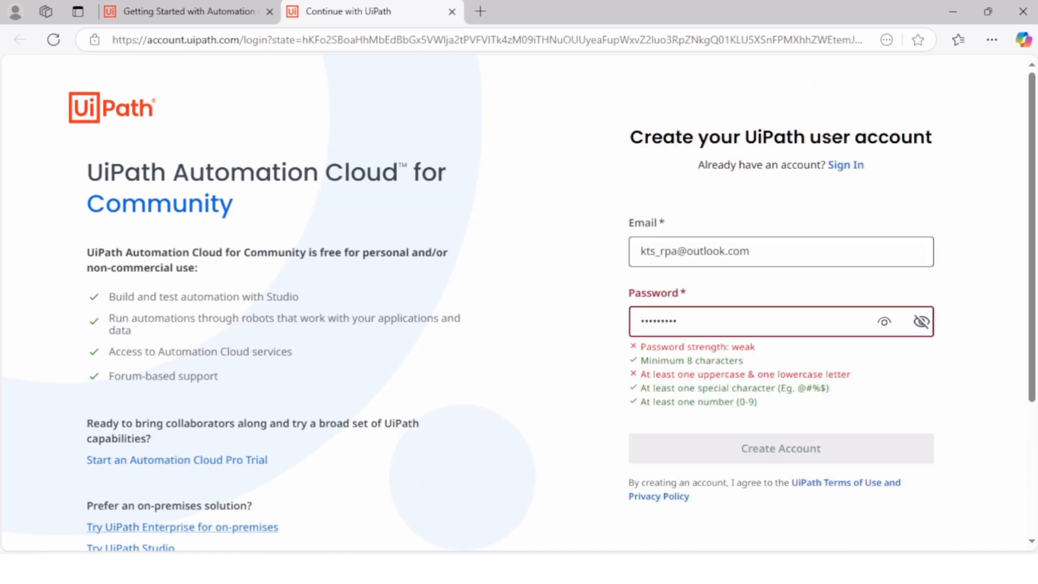
{"action": "left_click", "coordinate": [750, 252]}
{"action": "left_click", "coordinate": [646, 322]}
{"action": "key", "text": "BackSpace"}
{"action": "type", "text": "•"}
{"action": "key", "text": "Return"}
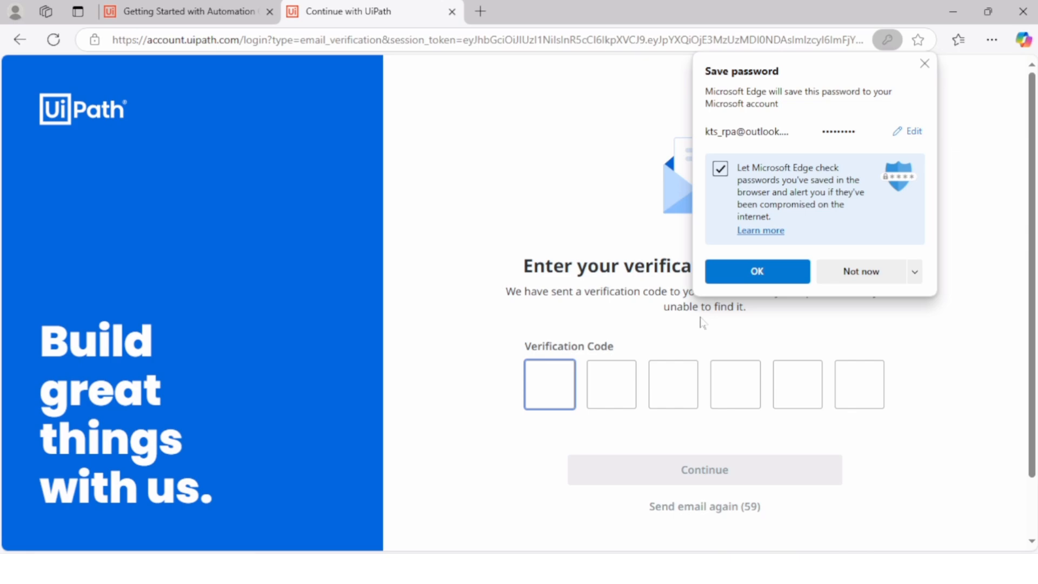
Open UiPath's verification email from Junk Email maximized and copy the verification code
{"action": "left_click", "coordinate": [924, 64]}
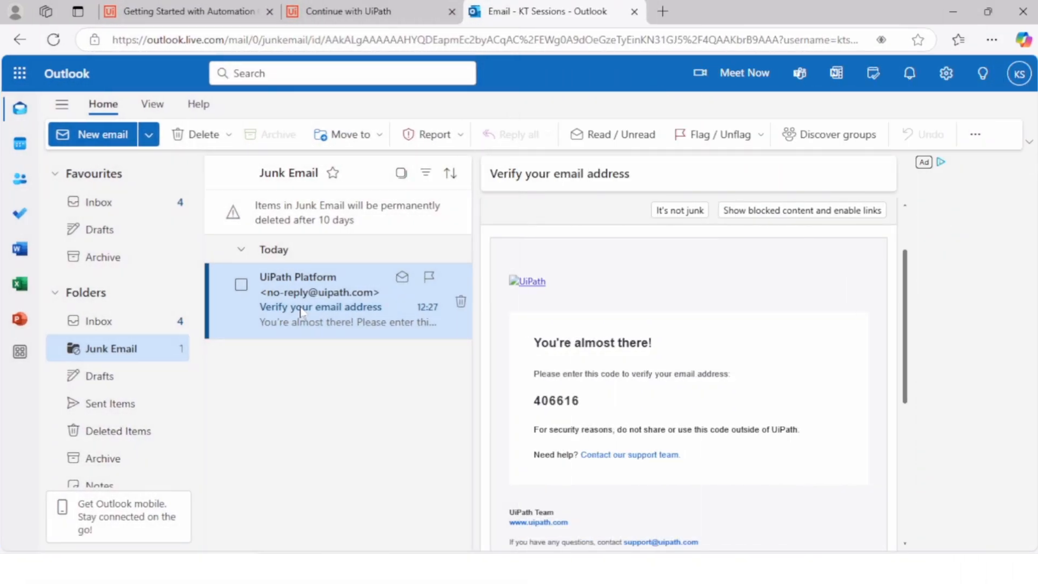
{"action": "double_click", "coordinate": [301, 312]}
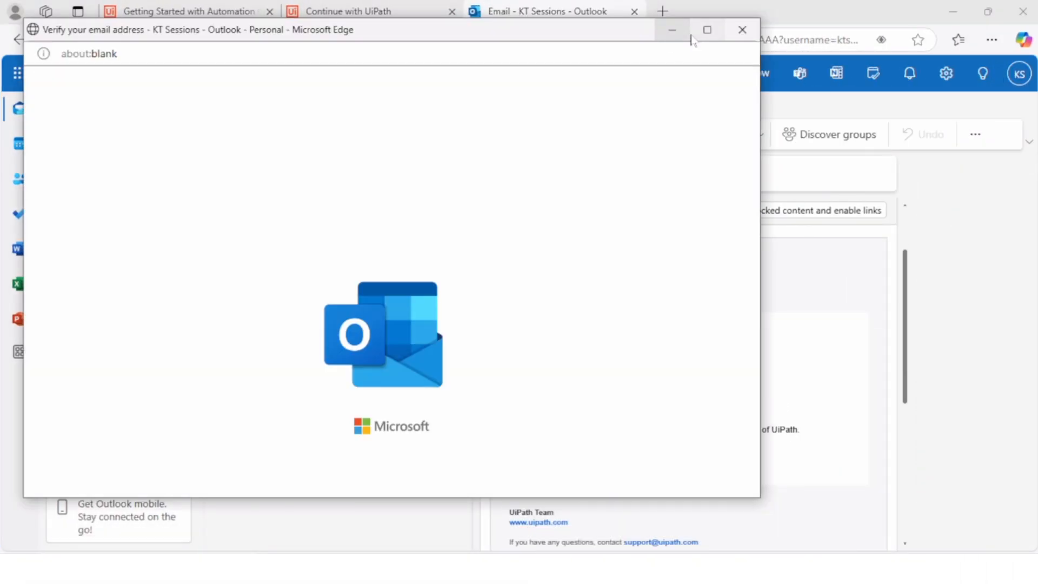
{"action": "left_click", "coordinate": [708, 29]}
{"action": "scroll", "coordinate": [456, 447], "scroll_direction": "down", "scroll_amount": 3}
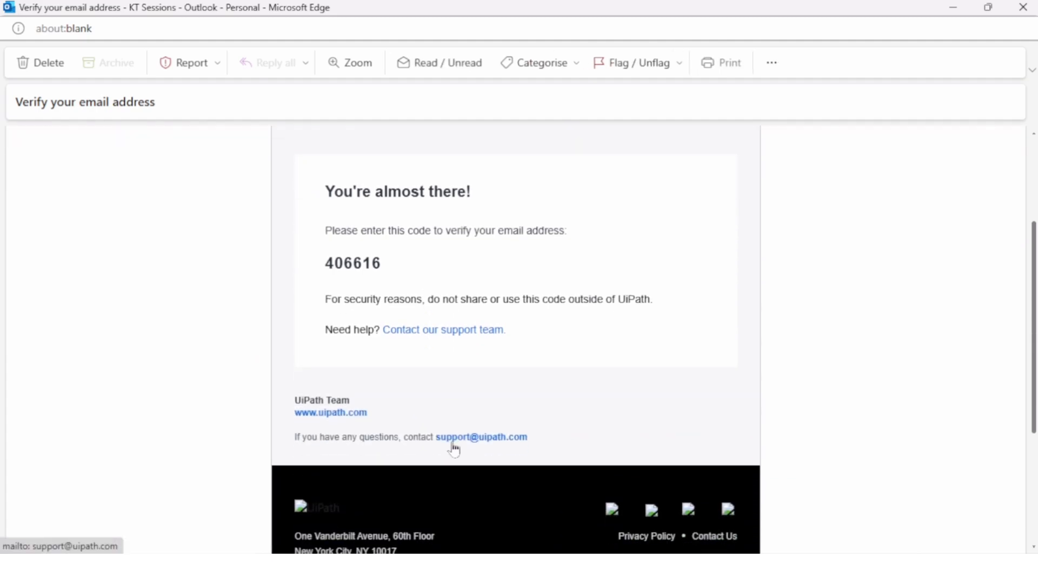
{"action": "left_click_drag", "start_coordinate": [323, 264], "coordinate": [404, 273]}
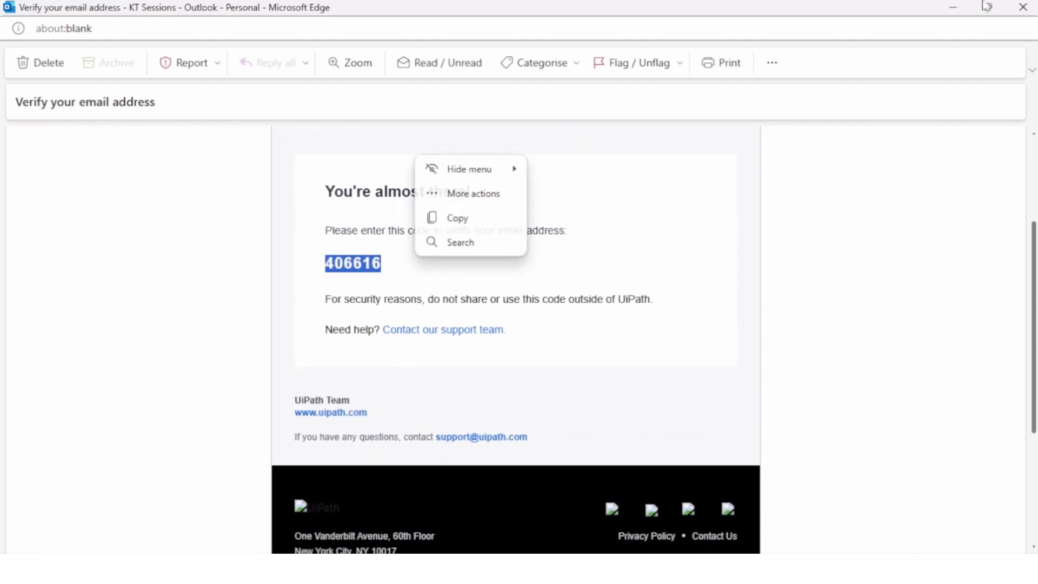
{"action": "left_click", "coordinate": [962, 7]}
{"action": "left_click", "coordinate": [391, 6]}
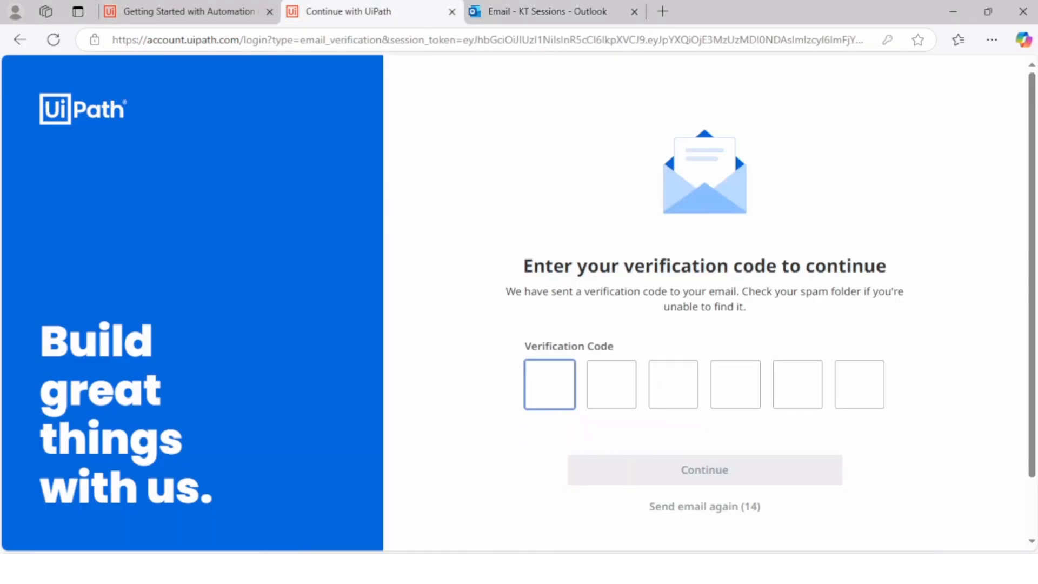
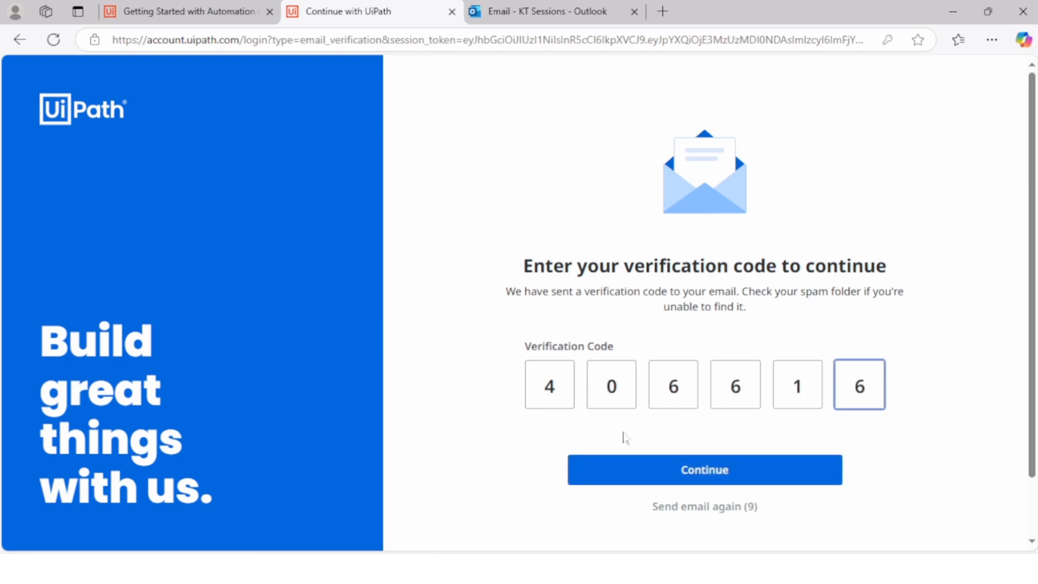
Enter the six-digit verification code and submit it
{"action": "left_click", "coordinate": [644, 474]}
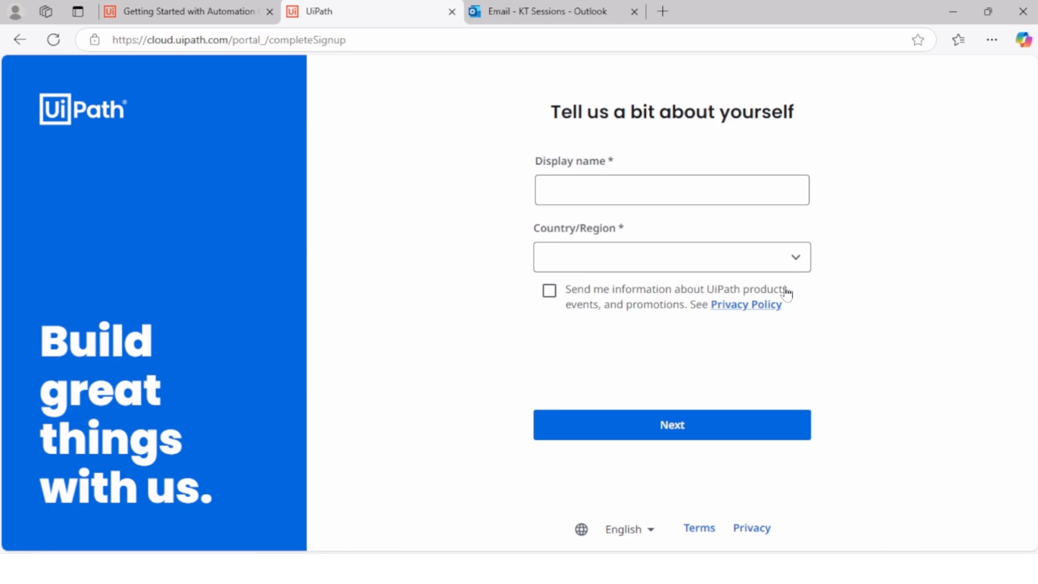
Fill in the display name, choose India and Chandigarh, and submit the profile
{"action": "left_click", "coordinate": [695, 190]}
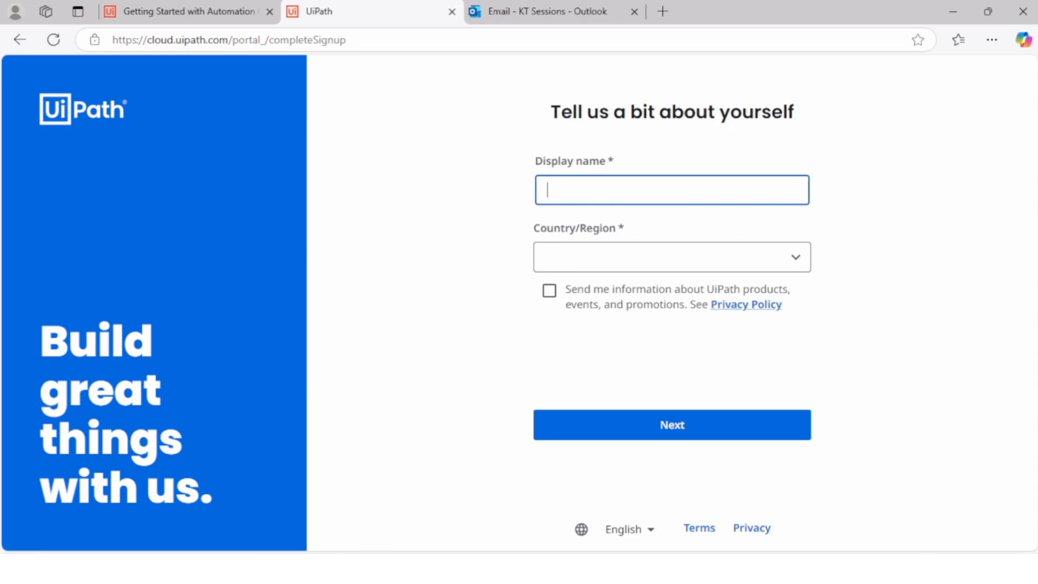
{"action": "type", "text": "KT"}
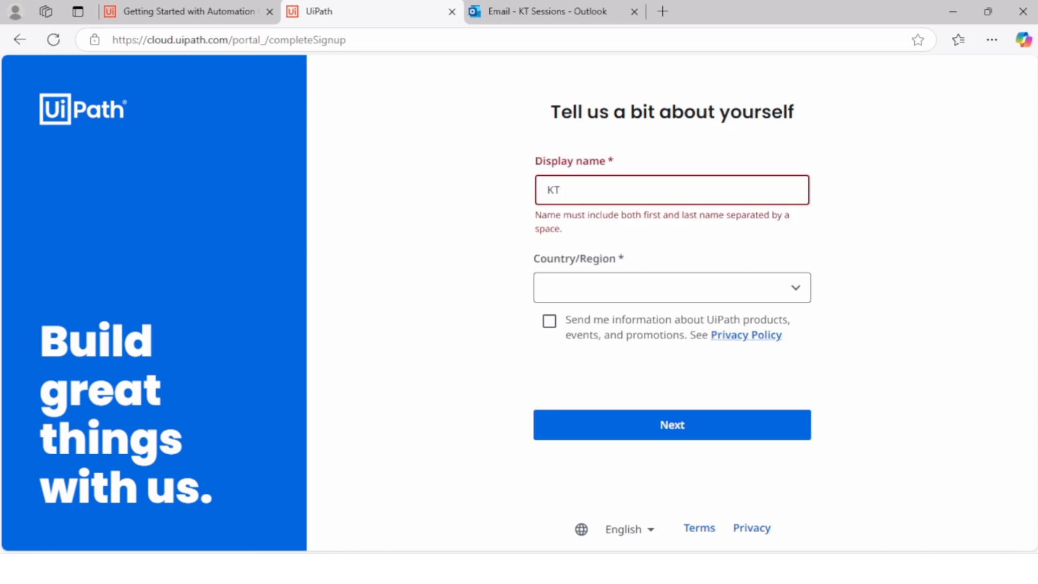
{"action": "type", "text": " Sessions"}
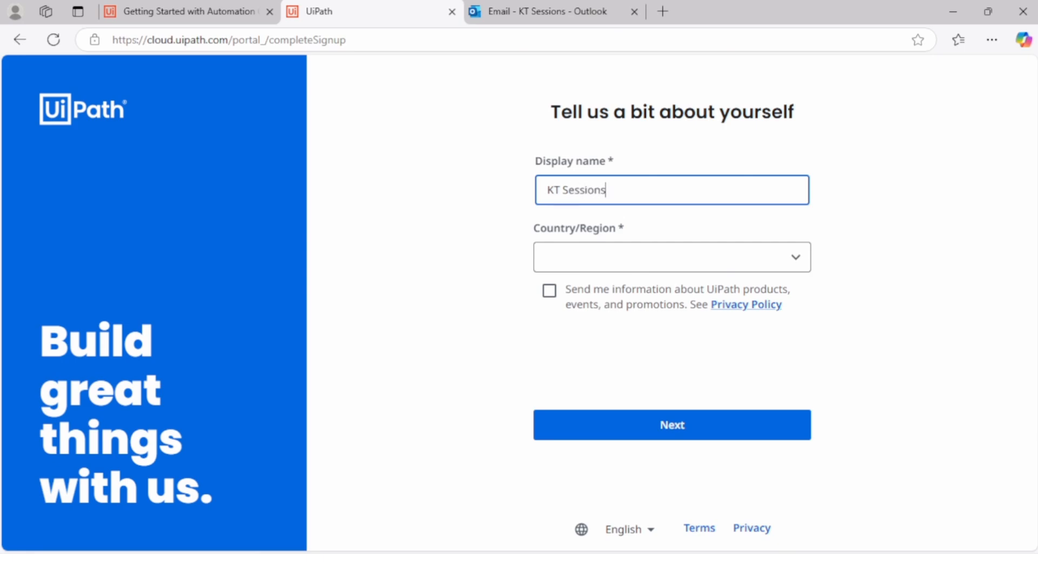
{"action": "key", "text": "Tab"}
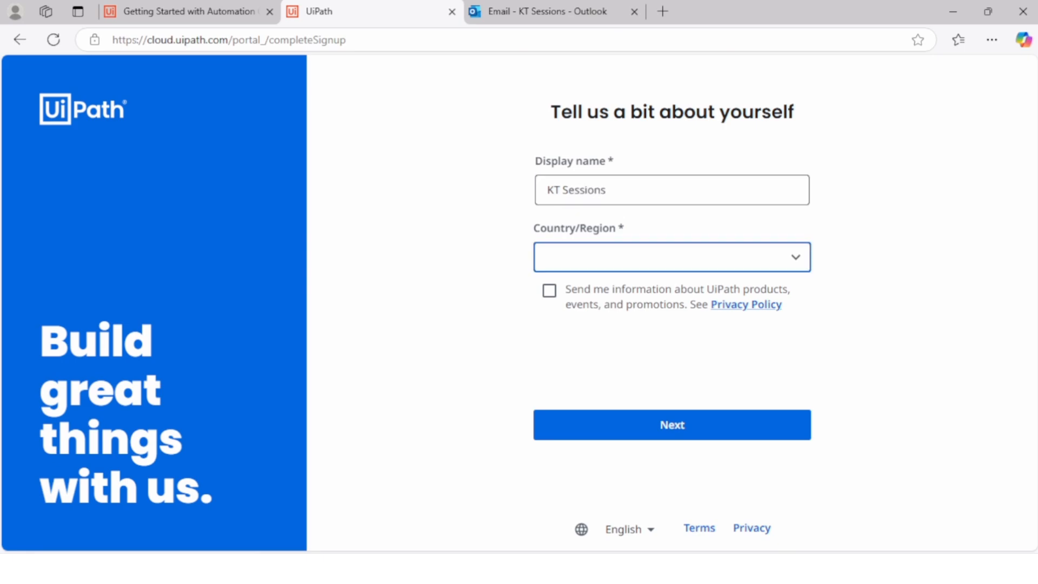
{"action": "key", "text": "Down"}
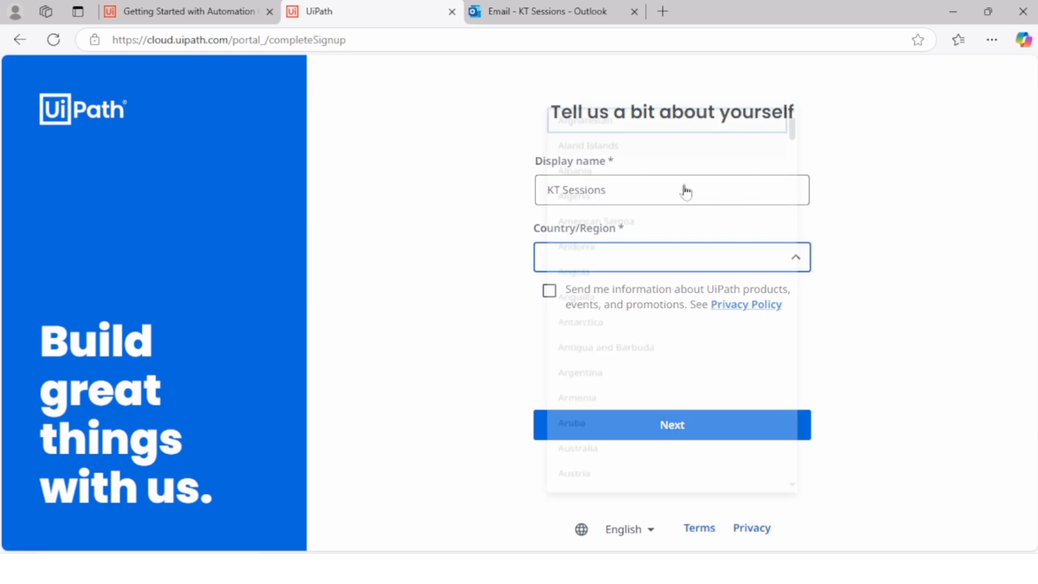
{"action": "type", "text": "in"}
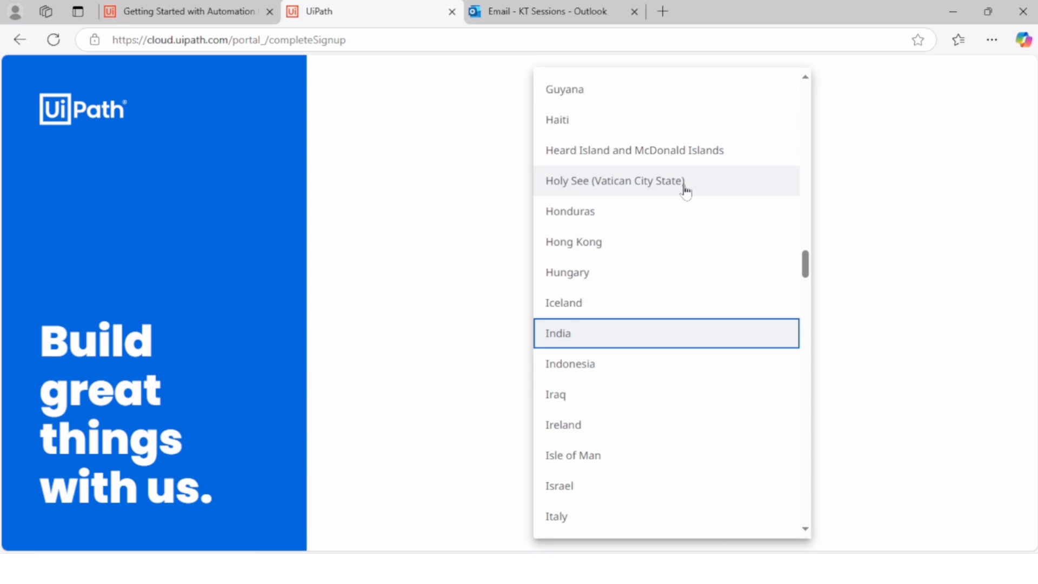
{"action": "key", "text": "Return"}
{"action": "left_click", "coordinate": [637, 323]}
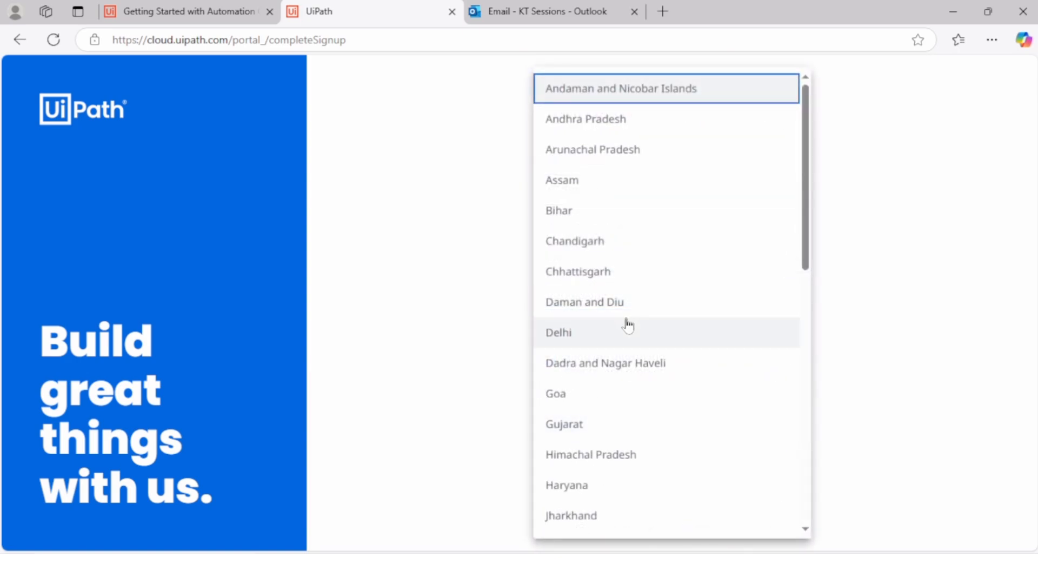
{"action": "left_click", "coordinate": [581, 244]}
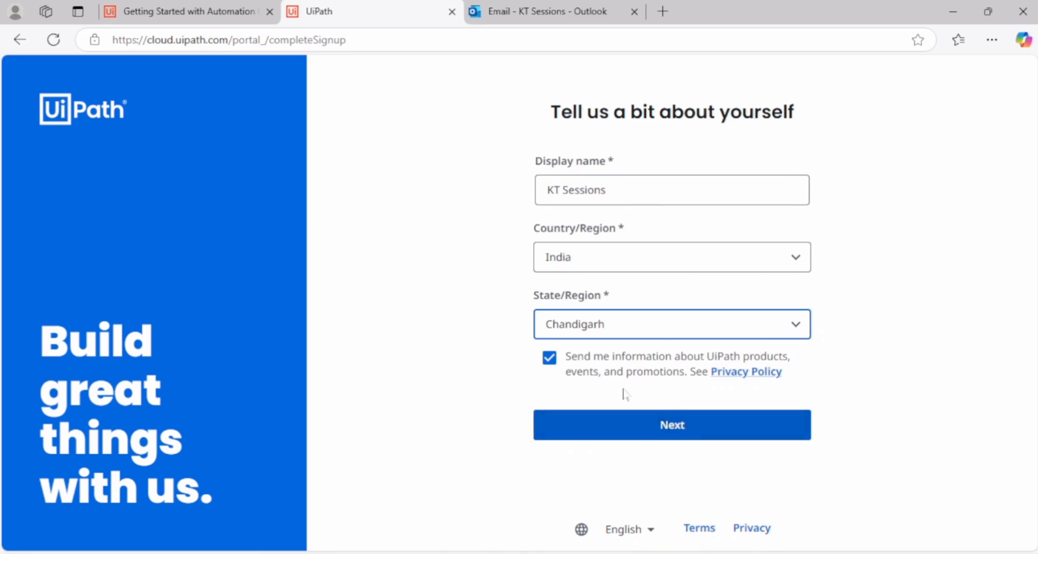
{"action": "left_click", "coordinate": [632, 426]}
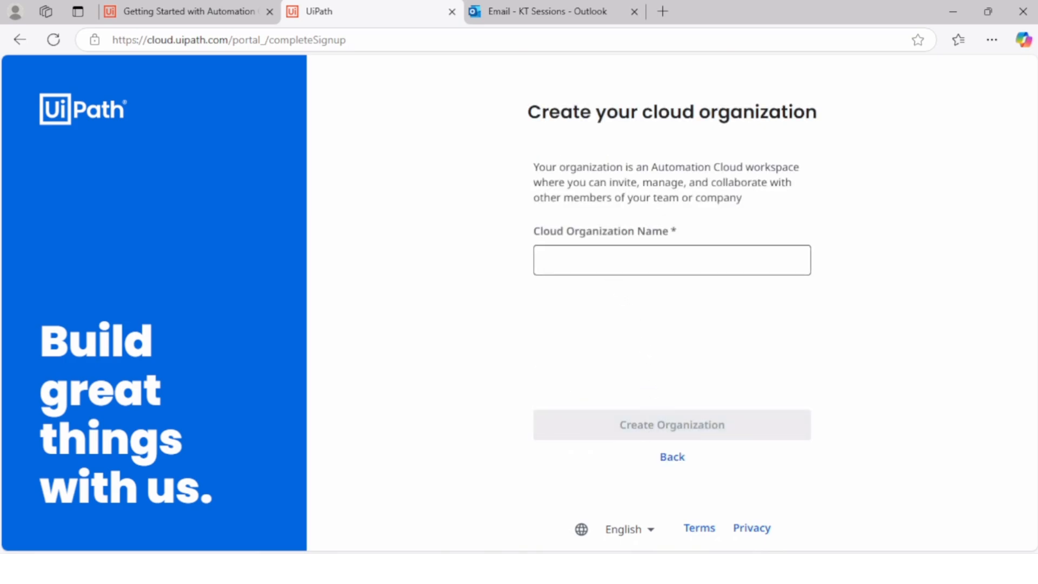
Name the cloud organization 'kts' and create it
{"action": "left_click", "coordinate": [611, 261]}
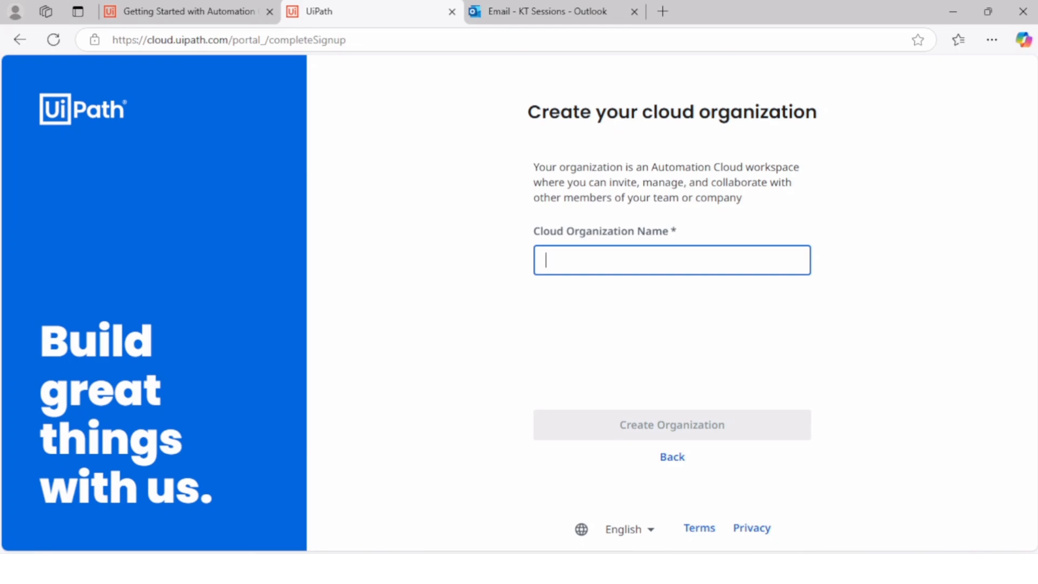
{"action": "type", "text": "kts"}
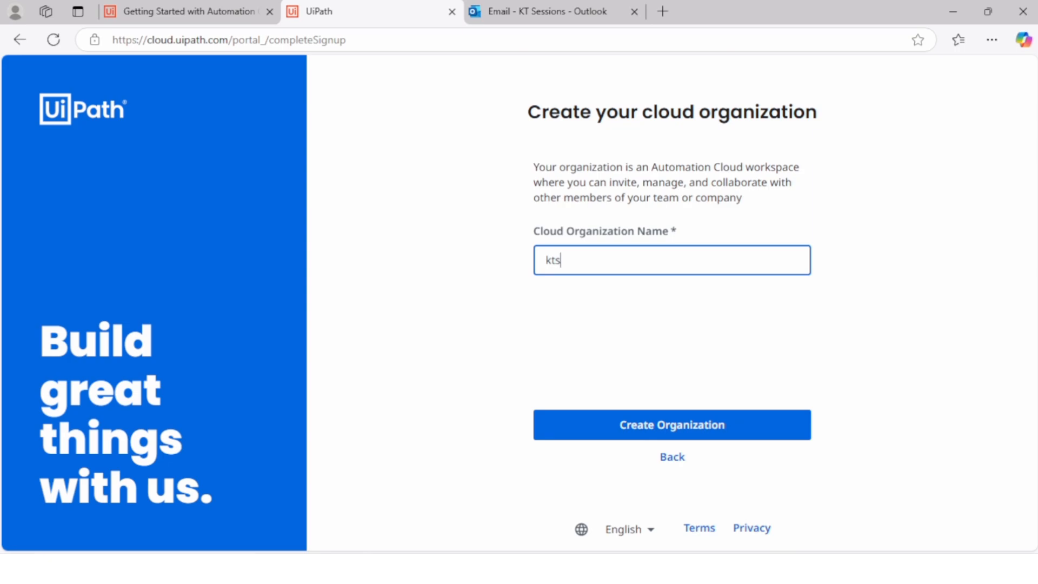
{"action": "left_click_drag", "start_coordinate": [534, 167], "coordinate": [806, 201]}
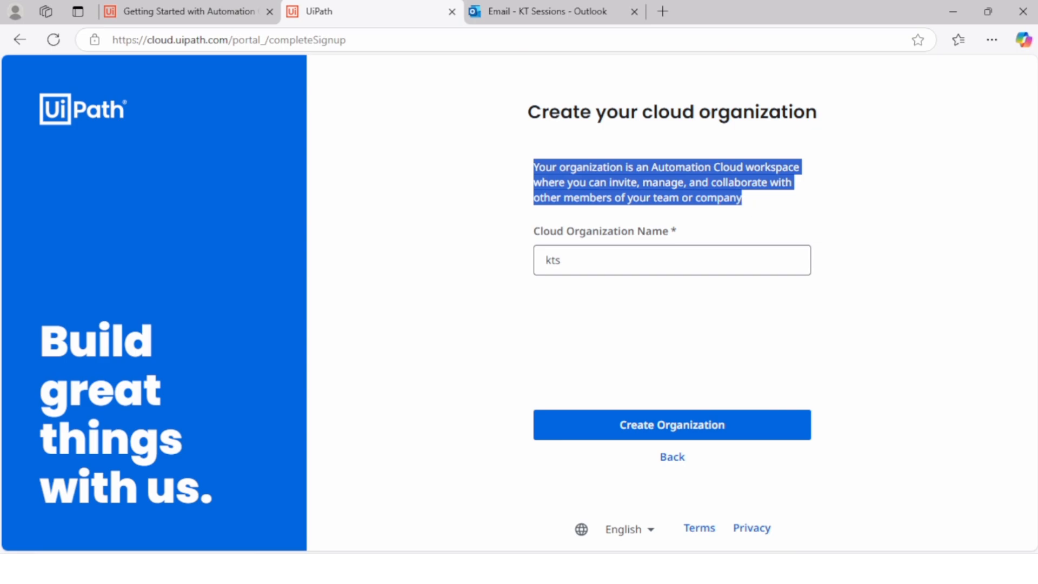
{"action": "left_click", "coordinate": [833, 215]}
{"action": "left_click", "coordinate": [674, 426]}
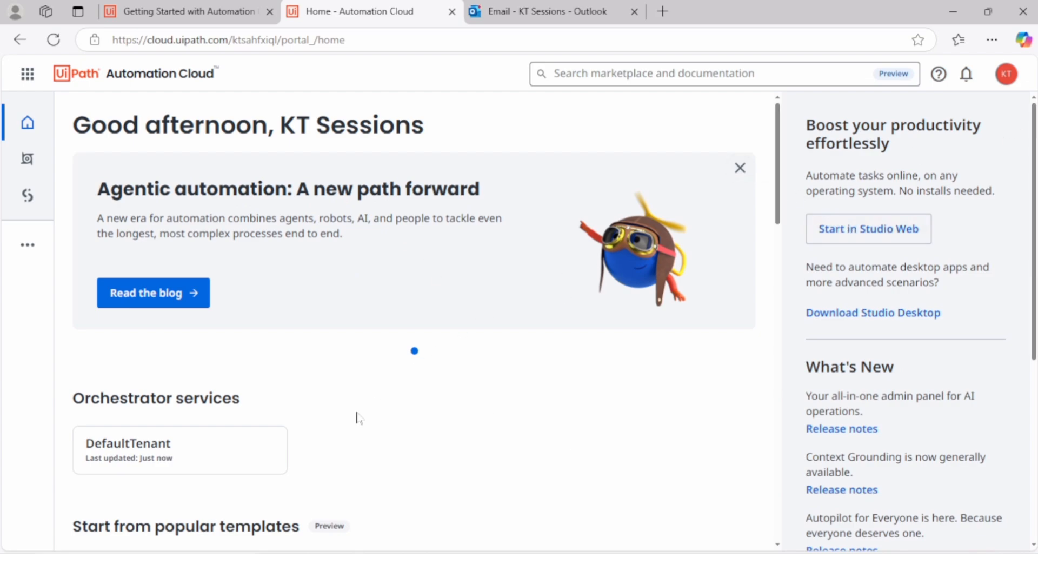
Scroll through the home page's templates, Marketplace and License allocations, then back to the top
{"action": "scroll", "coordinate": [357, 416], "scroll_direction": "down", "scroll_amount": 5}
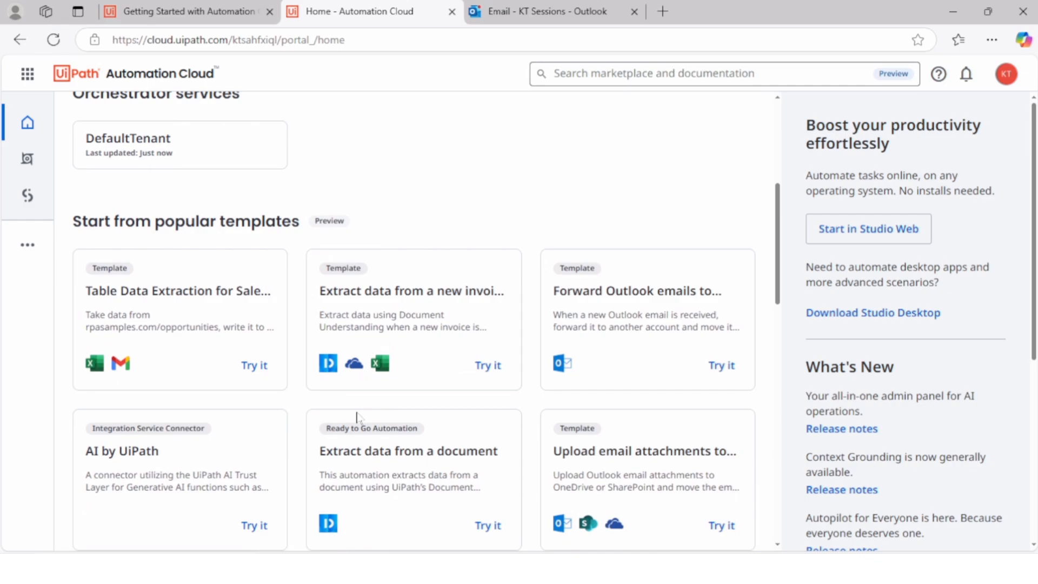
{"action": "scroll", "coordinate": [357, 417], "scroll_direction": "down", "scroll_amount": 3}
{"action": "scroll", "coordinate": [357, 417], "scroll_direction": "down", "scroll_amount": 3}
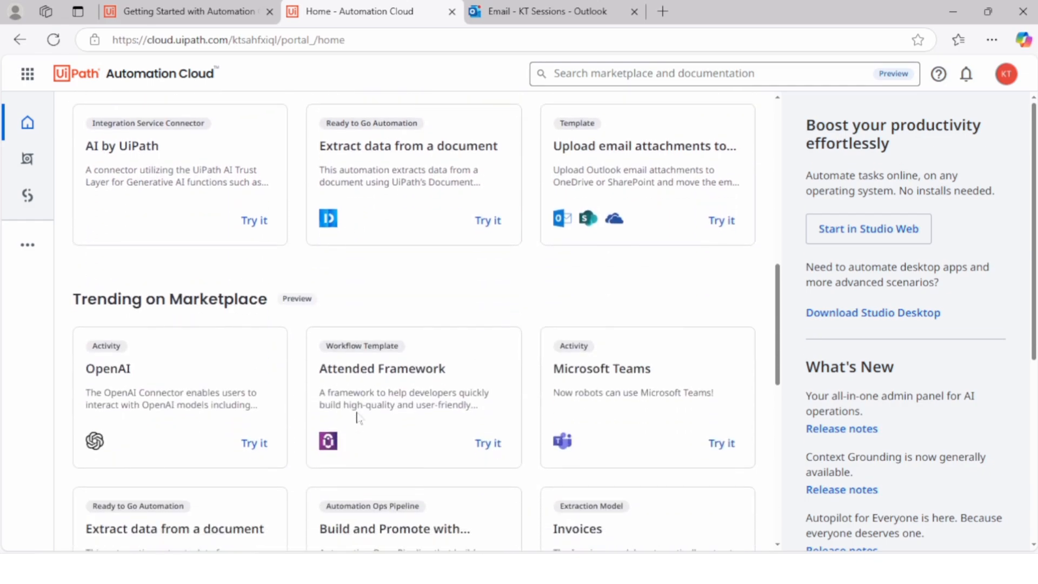
{"action": "scroll", "coordinate": [357, 416], "scroll_direction": "down", "scroll_amount": 10}
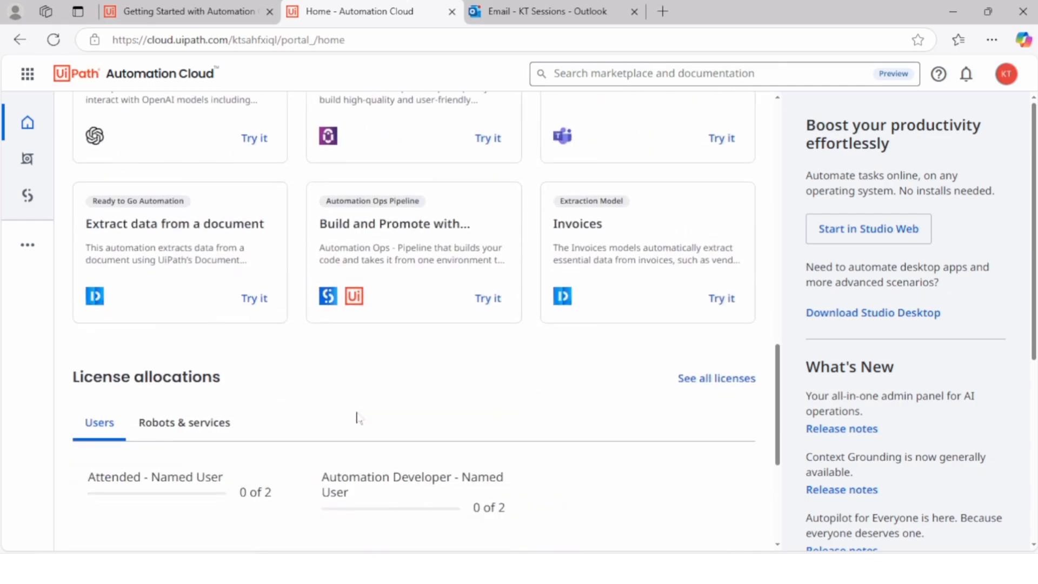
{"action": "scroll", "coordinate": [357, 416], "scroll_direction": "up", "scroll_amount": 10}
{"action": "scroll", "coordinate": [414, 322], "scroll_direction": "up", "scroll_amount": 9}
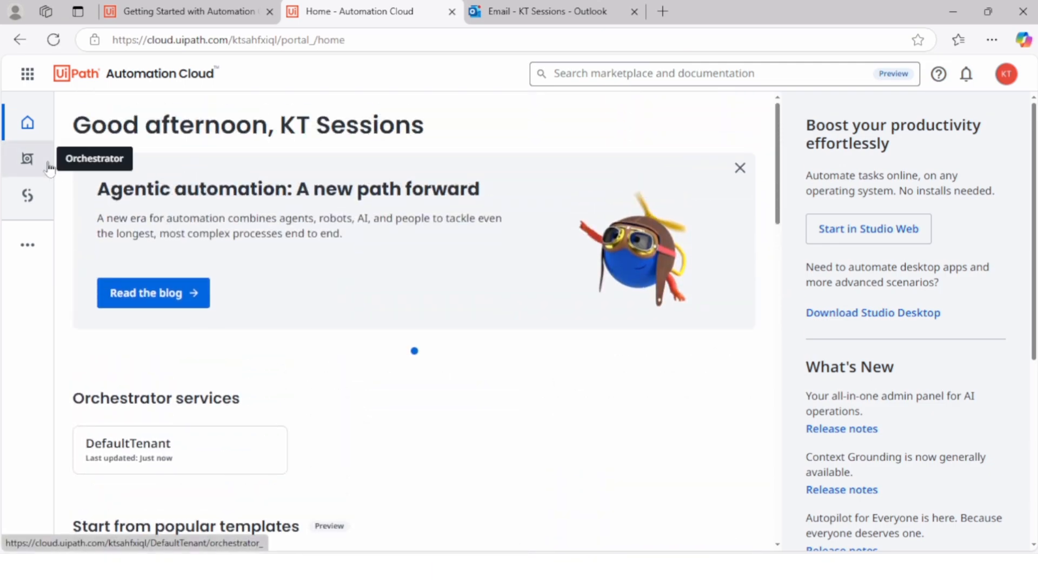
{"action": "left_click", "coordinate": [25, 165]}
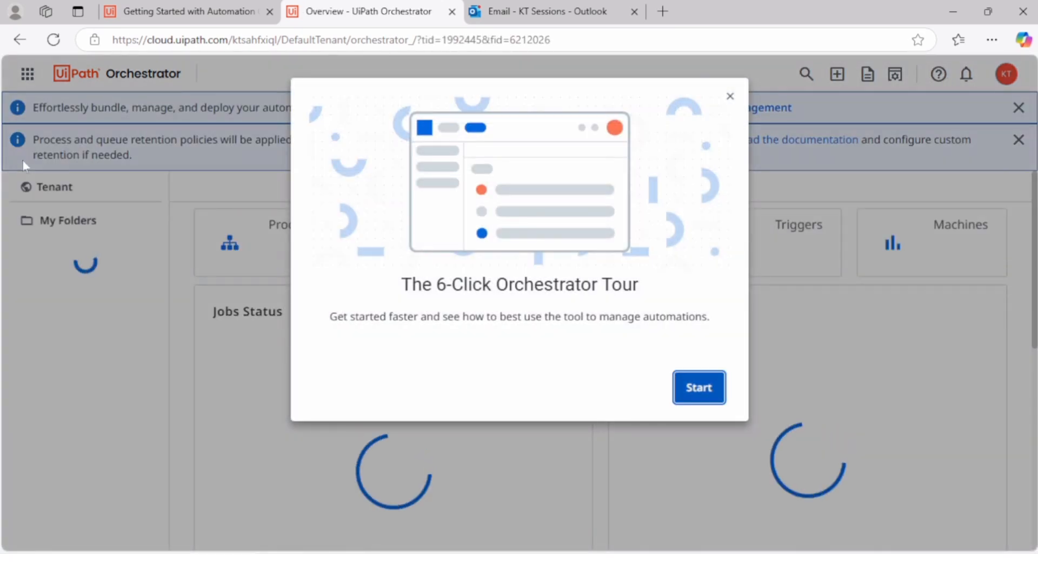
{"action": "left_click", "coordinate": [703, 387]}
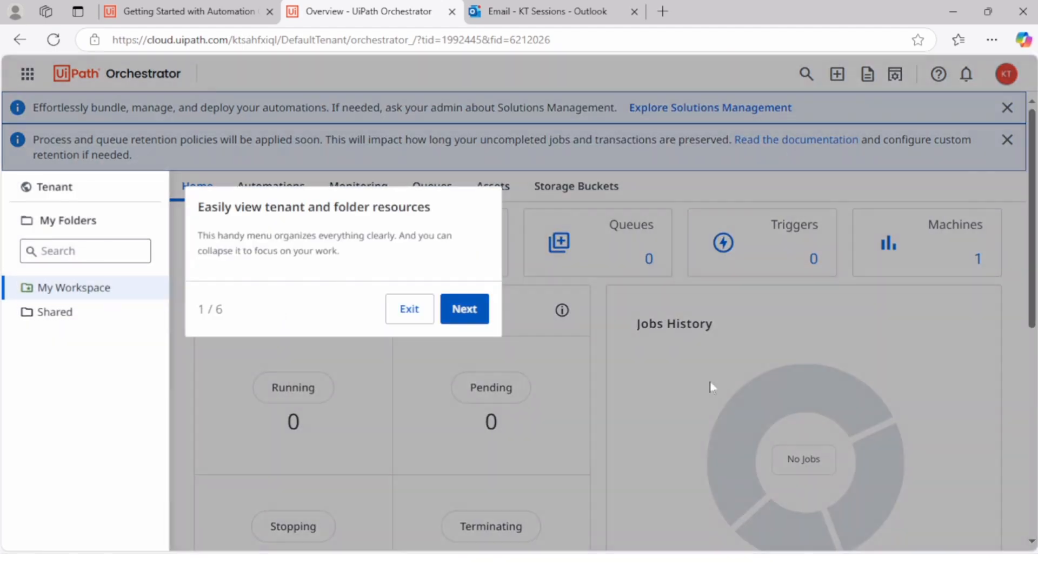
{"action": "left_click", "coordinate": [464, 319]}
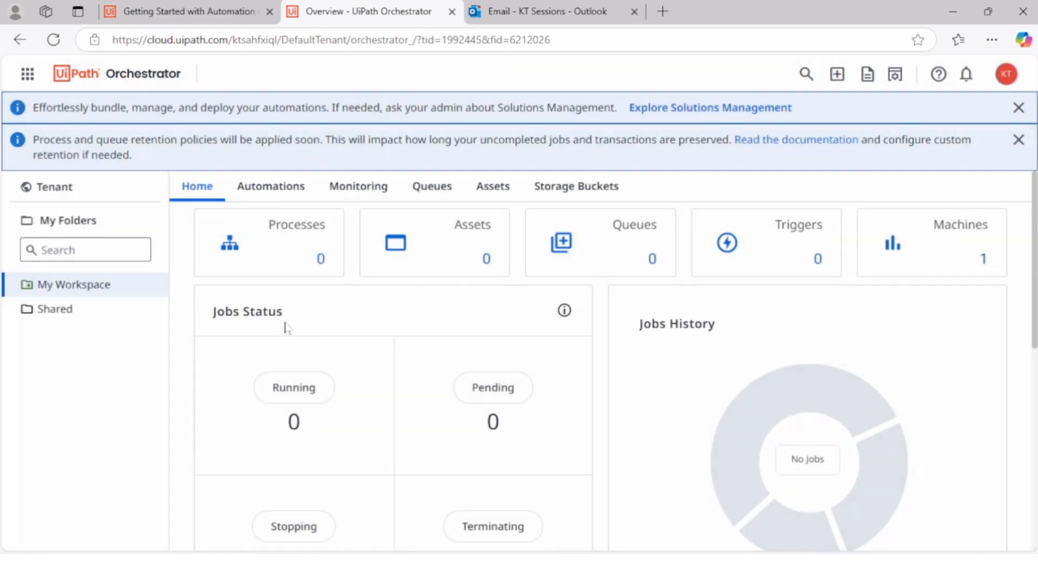
{"action": "left_click", "coordinate": [184, 11]}
{"action": "left_click", "coordinate": [362, 12]}
{"action": "left_click", "coordinate": [40, 80]}
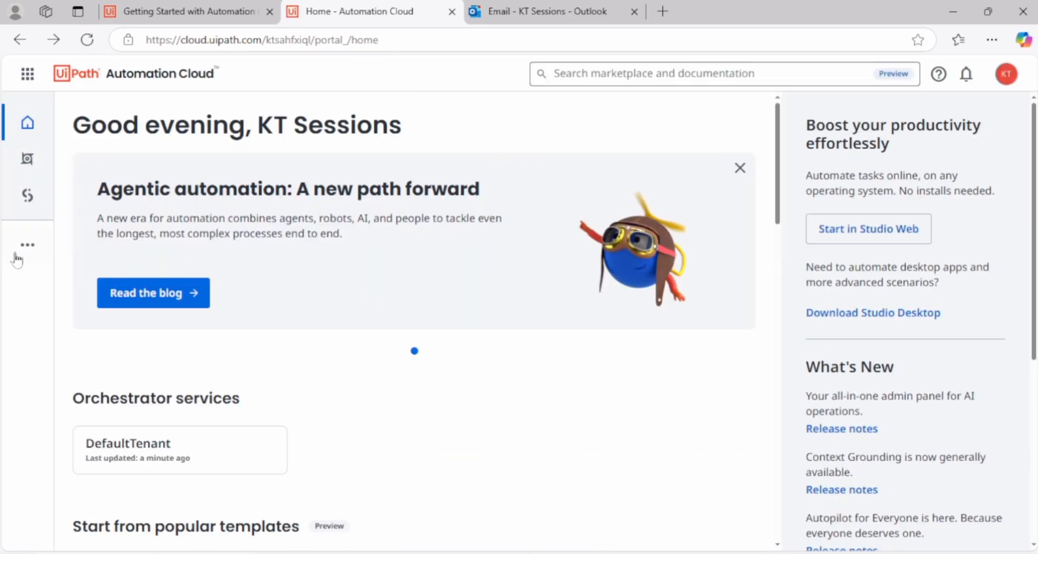
Look over the services list, then highlight the home page's note about automating desktop apps
{"action": "left_click", "coordinate": [18, 252]}
{"action": "scroll", "coordinate": [107, 431], "scroll_direction": "down", "scroll_amount": 3}
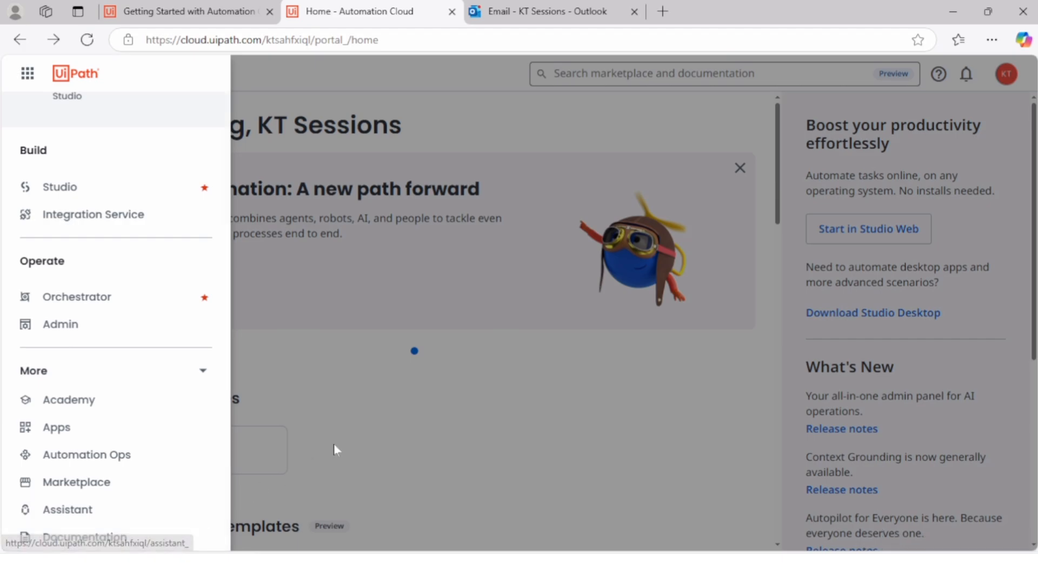
{"action": "left_click", "coordinate": [355, 429]}
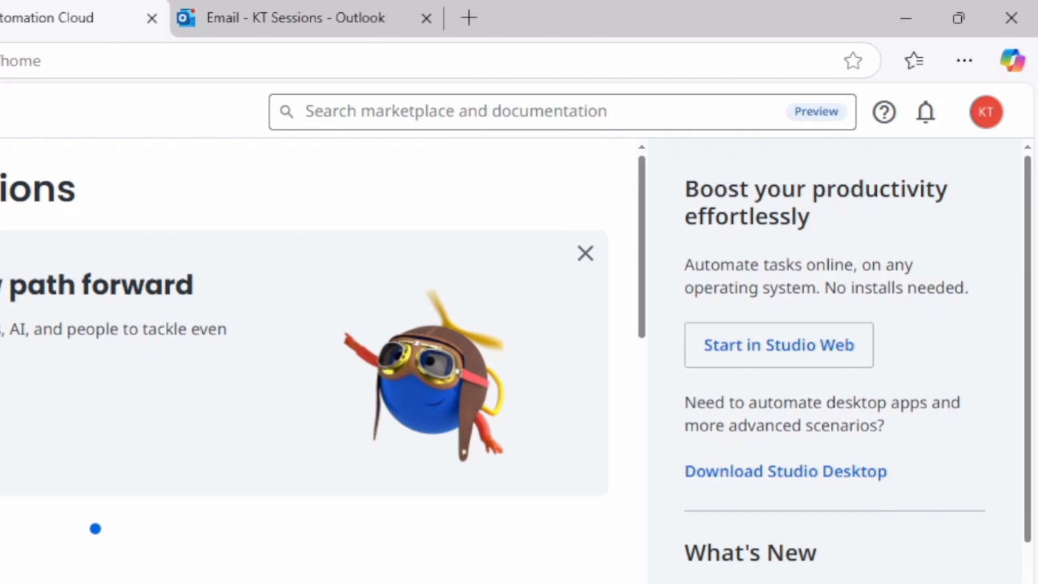
{"action": "left_click_drag", "start_coordinate": [685, 403], "coordinate": [807, 402]}
{"action": "left_click_drag", "start_coordinate": [840, 426], "coordinate": [907, 436]}
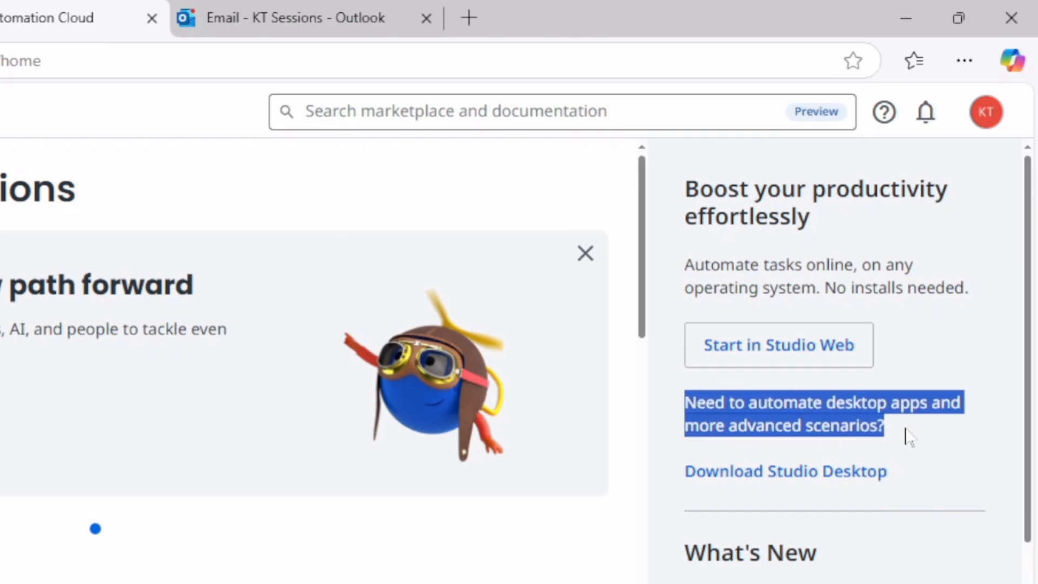
Download the 626 MB UiPathStudioCommunity.msi installer via Download Studio Desktop
{"action": "left_click", "coordinate": [711, 482]}
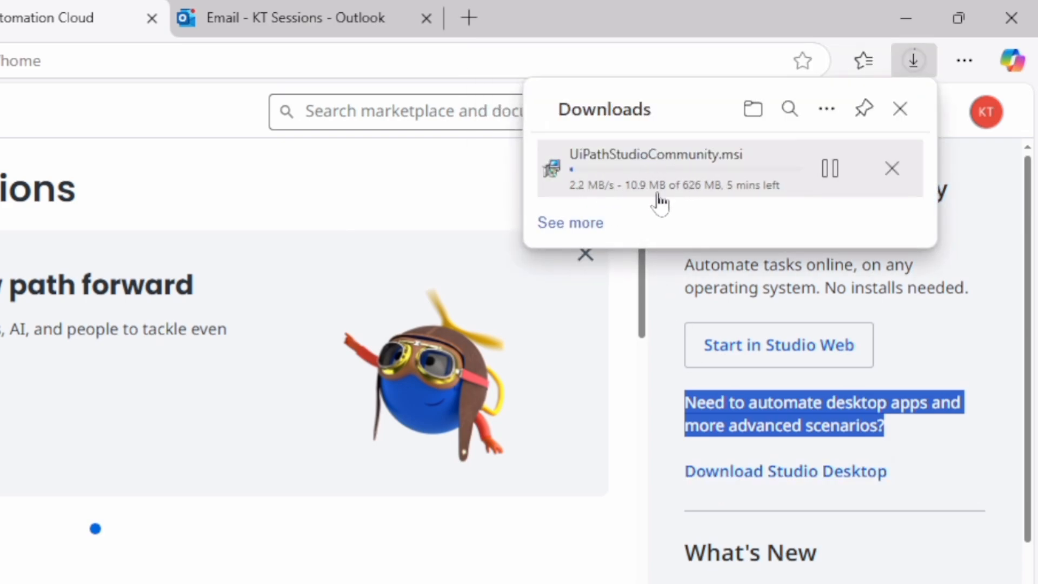
{"action": "left_click", "coordinate": [589, 232]}
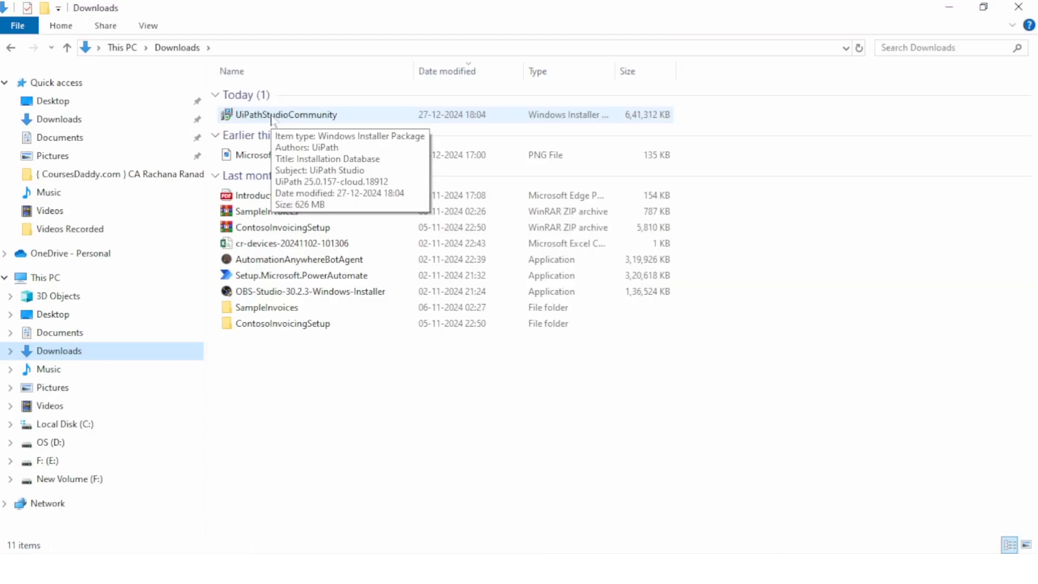
Show Downloads as extra large icons and launch the UiPathStudioCommunity installer
{"action": "scroll", "coordinate": [272, 121], "scroll_direction": "up", "scroll_amount": 6, "text": "ctrl"}
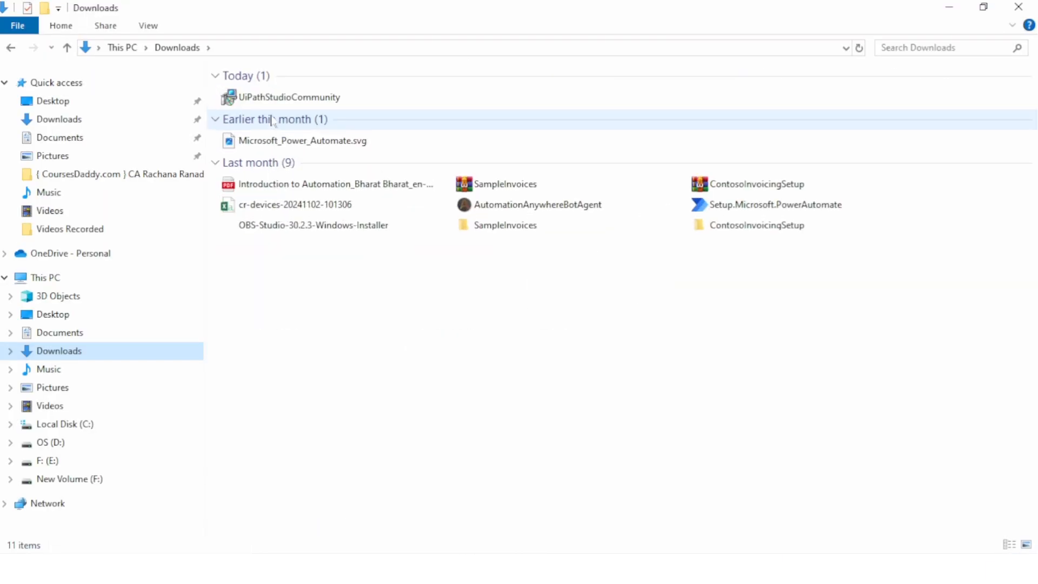
{"action": "scroll", "coordinate": [273, 121], "scroll_direction": "up", "scroll_amount": 3, "text": "ctrl"}
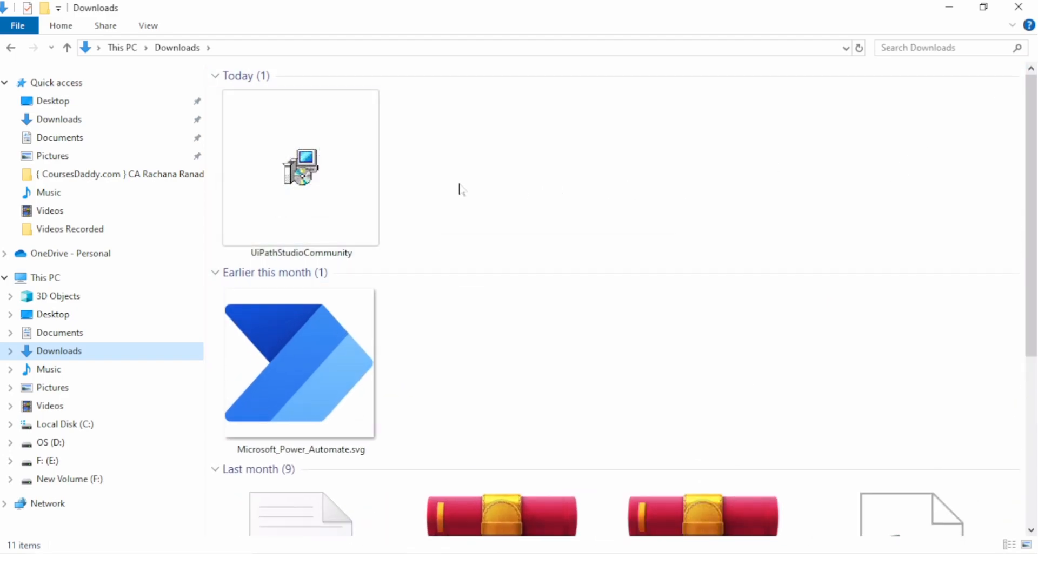
{"action": "mouse_move", "coordinate": [378, 178]}
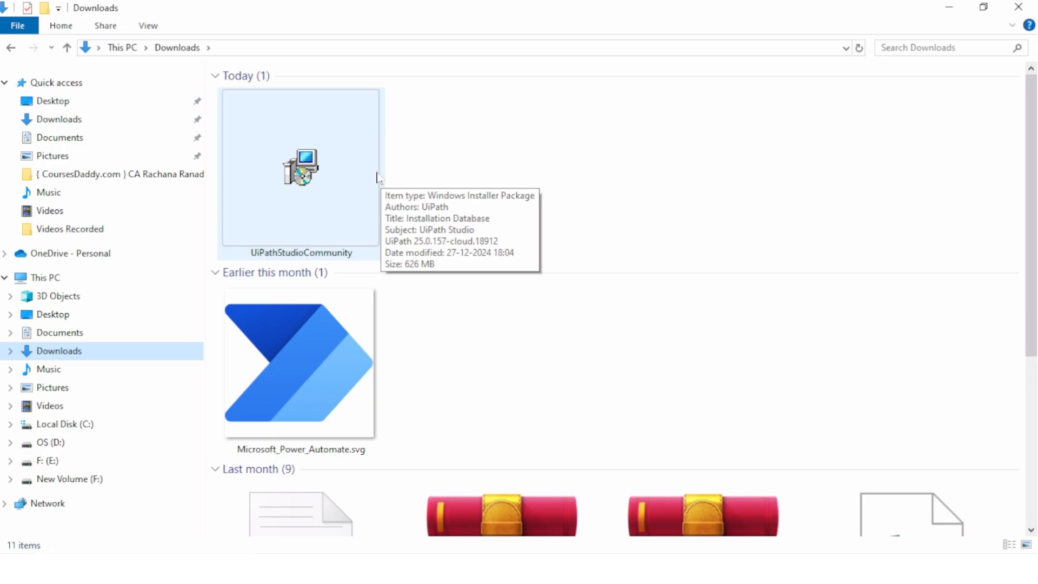
{"action": "double_click", "coordinate": [335, 157]}
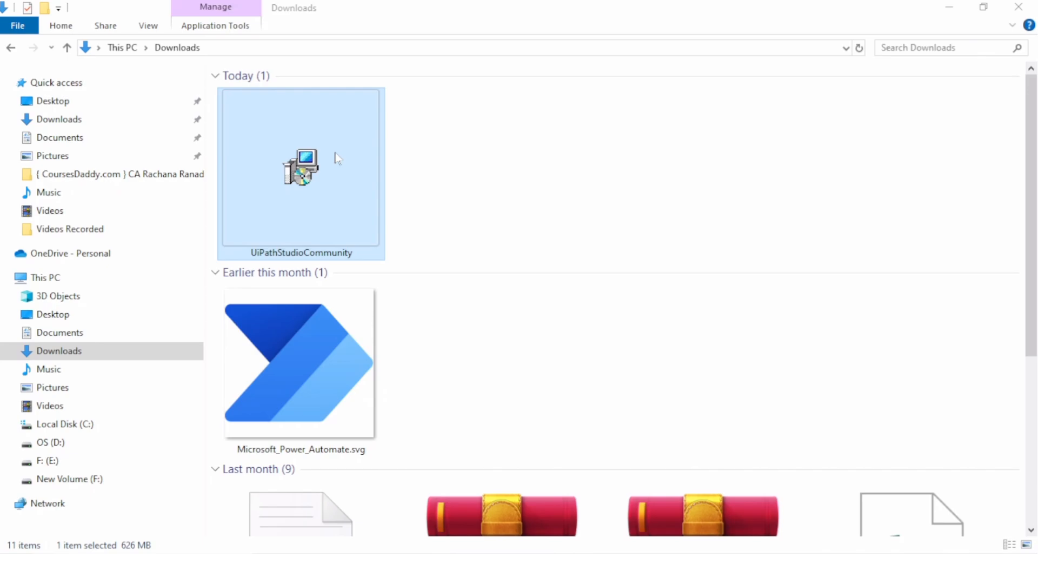
Run the UiPathStudioCommunity installer, accept the Quick install's license terms, and minimize Explorer and Edge
{"action": "double_click", "coordinate": [335, 157]}
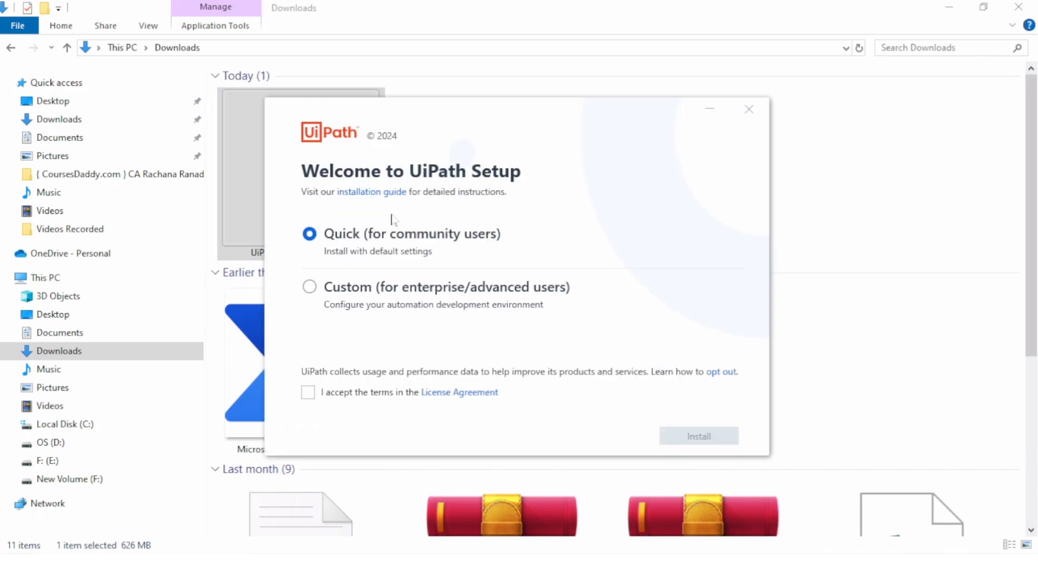
{"action": "left_click", "coordinate": [308, 392]}
{"action": "left_click", "coordinate": [958, 5]}
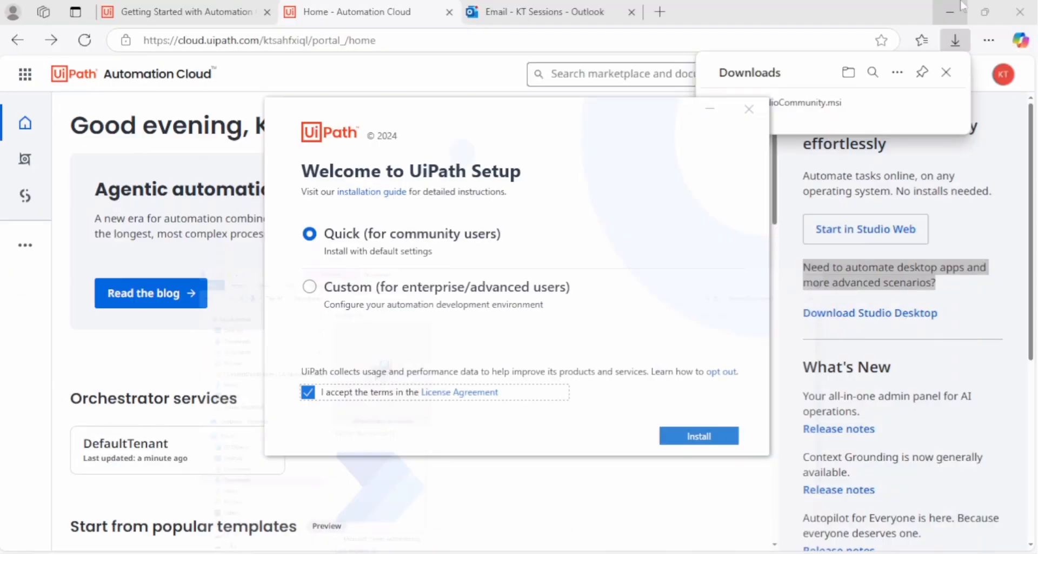
{"action": "left_click", "coordinate": [961, 4]}
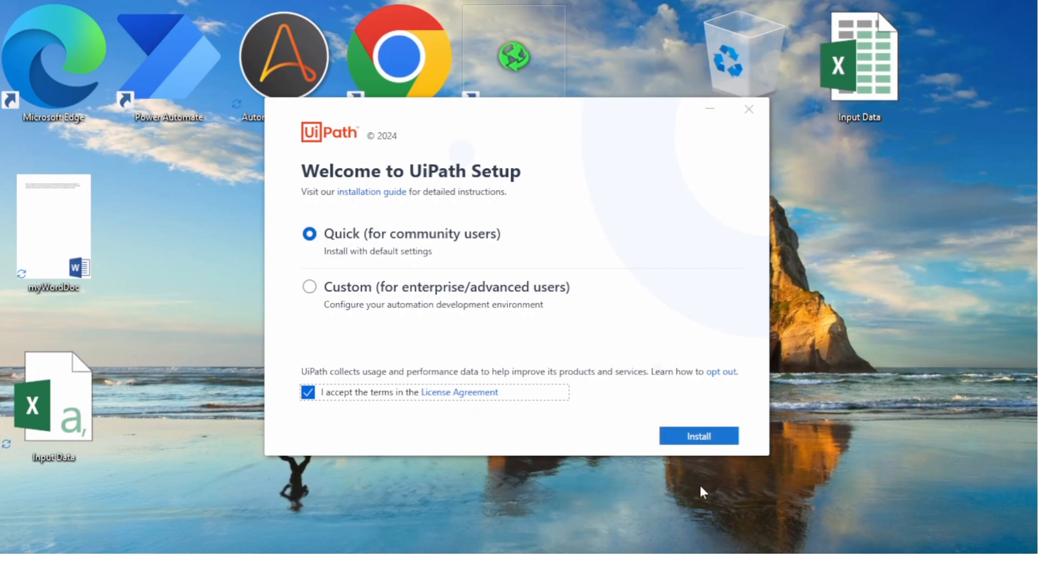
Install UiPath Studio with the Quick community option, allowing the Edge extension to be added
{"action": "left_click", "coordinate": [695, 438]}
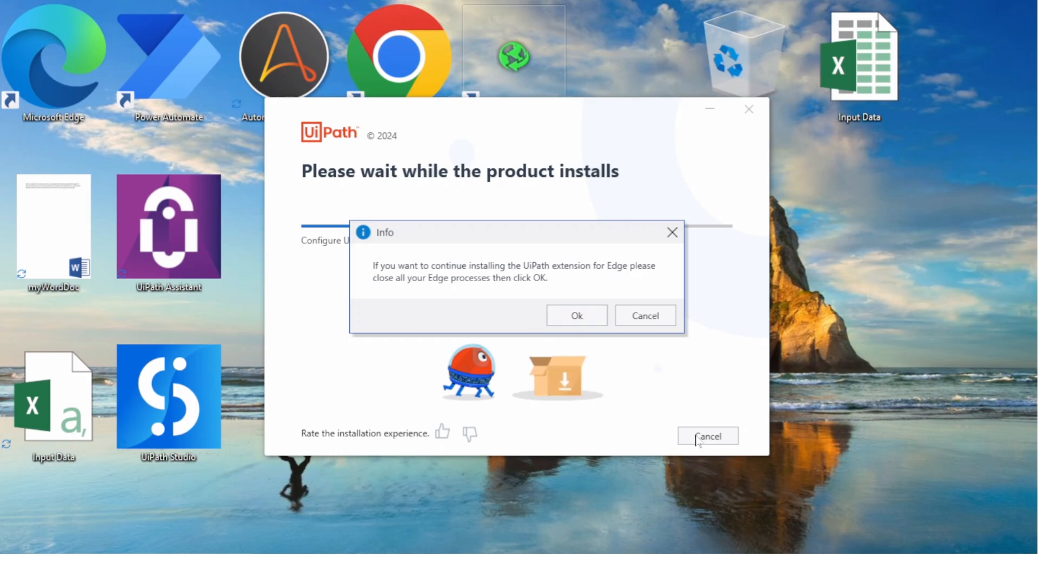
{"action": "left_click", "coordinate": [555, 314]}
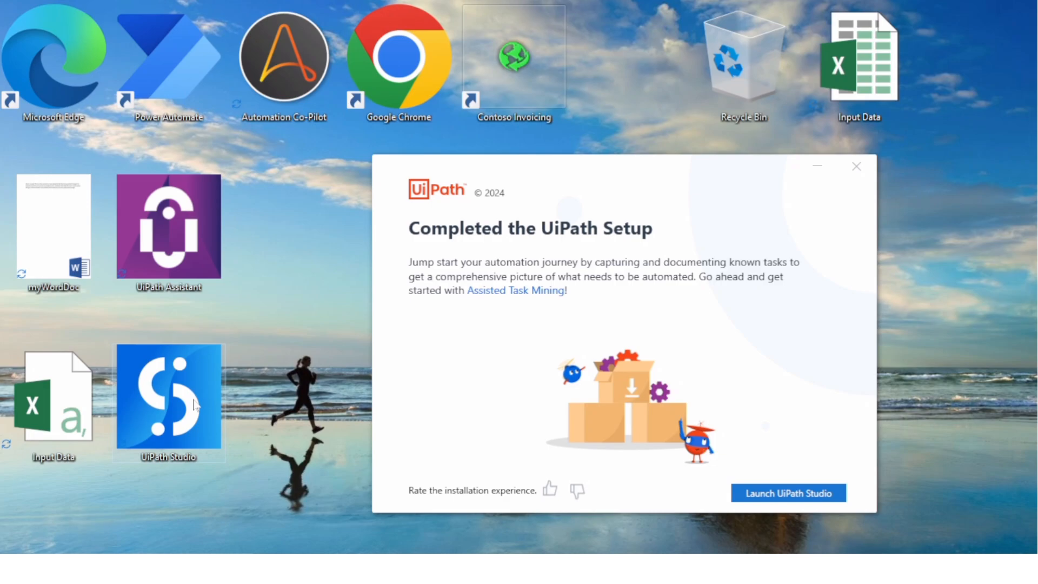
Move the setup-complete window aside and launch UiPath Studio
{"action": "left_click_drag", "start_coordinate": [568, 176], "coordinate": [527, 159]}
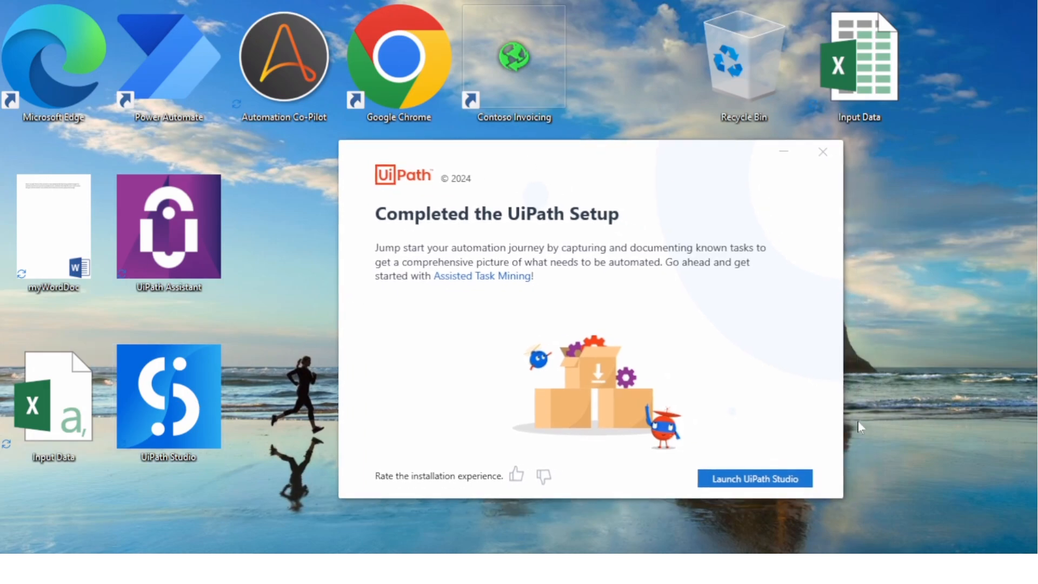
{"action": "left_click", "coordinate": [784, 475]}
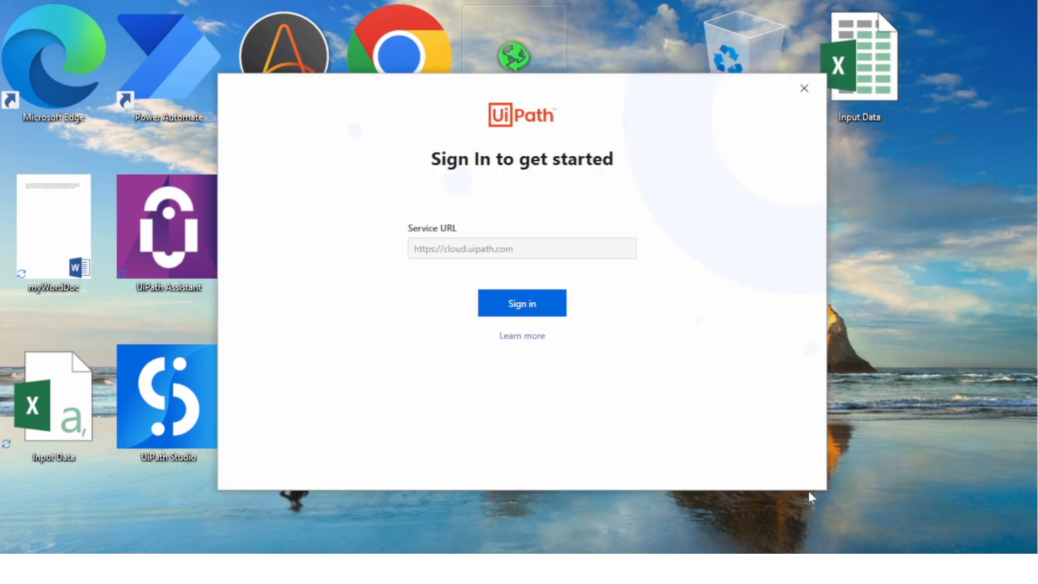
Sign in via the browser, always allowing it to open UiPath, and connect to the organization's tenant
{"action": "left_click", "coordinate": [524, 304]}
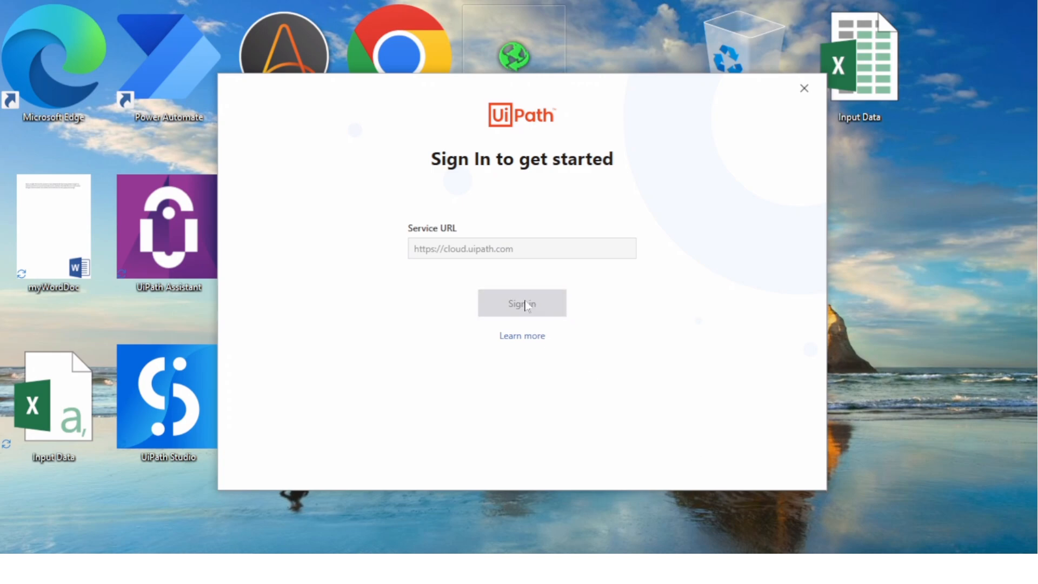
{"action": "left_click", "coordinate": [525, 305]}
{"action": "left_click", "coordinate": [342, 117]}
{"action": "left_click", "coordinate": [622, 156]}
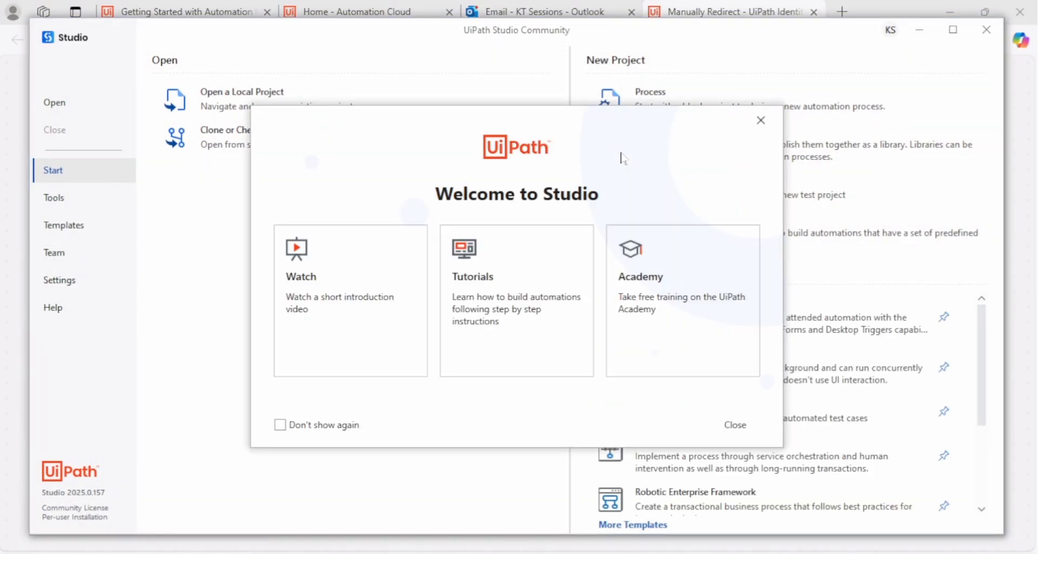
Check the browser's 'You are now signed in' page, minimize it, and tick Don't show again
{"action": "left_click", "coordinate": [941, 7]}
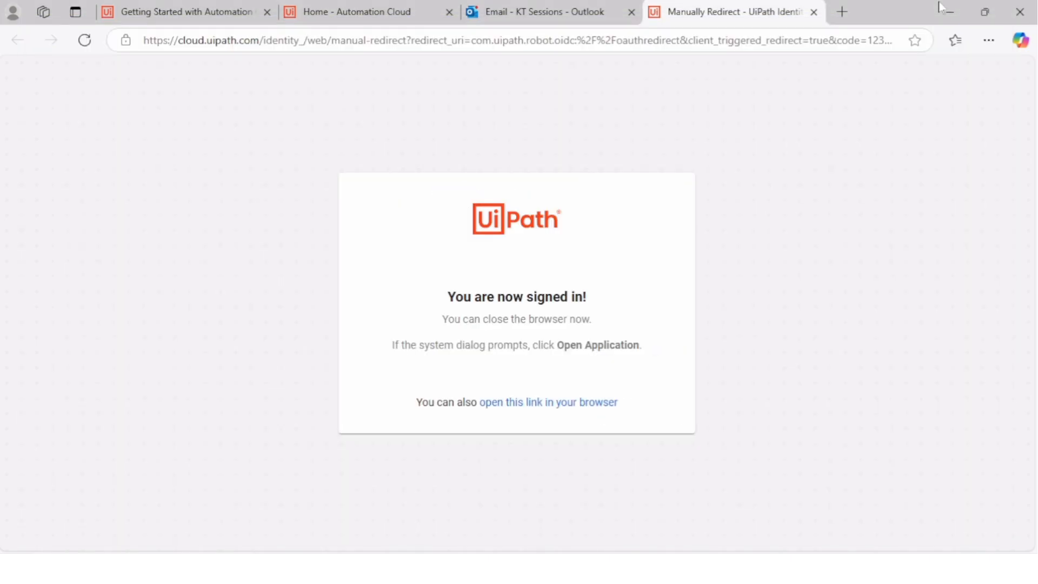
{"action": "left_click", "coordinate": [948, 10]}
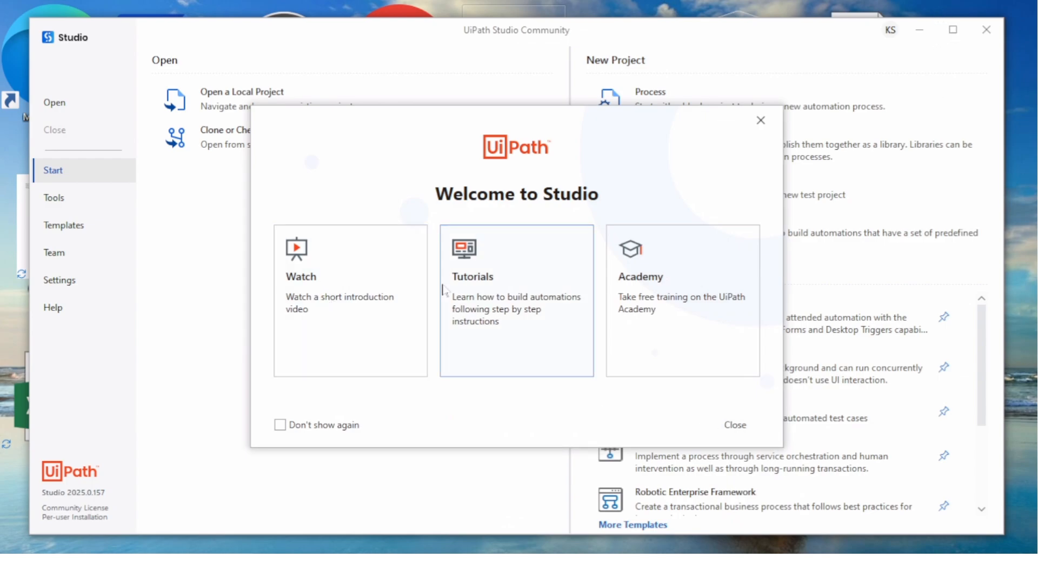
{"action": "left_click", "coordinate": [280, 425]}
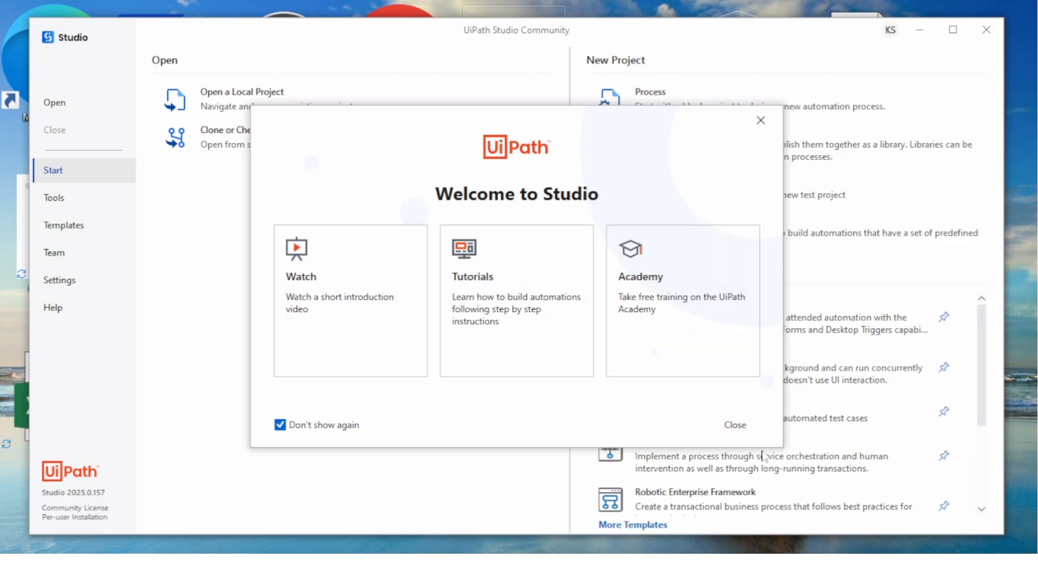
Close Welcome to Studio, maximize Studio, then cancel the tutorial's New Blank Process and close its tip
{"action": "left_click", "coordinate": [735, 424]}
{"action": "left_click", "coordinate": [952, 29]}
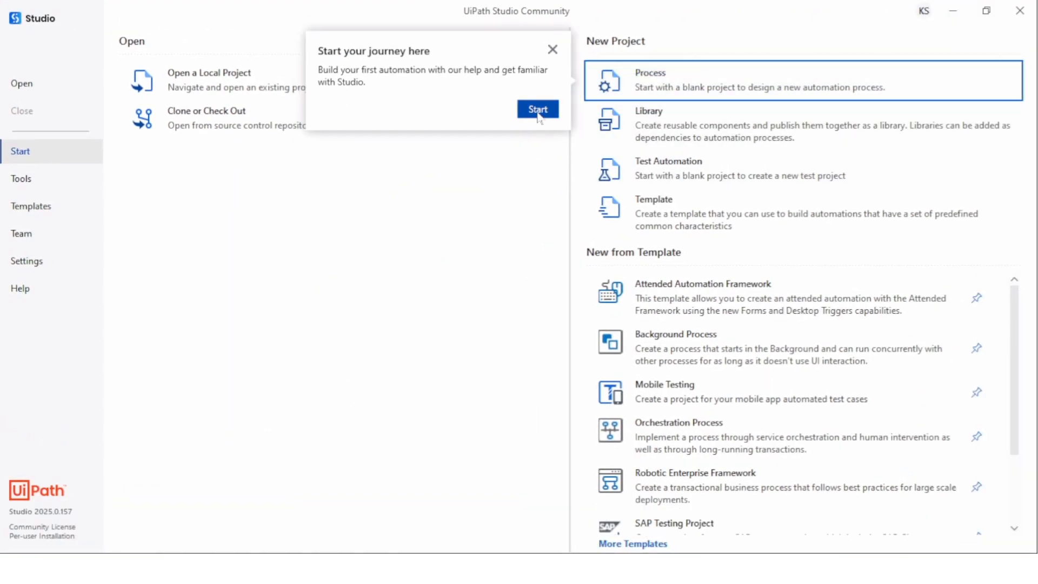
{"action": "left_click", "coordinate": [538, 114]}
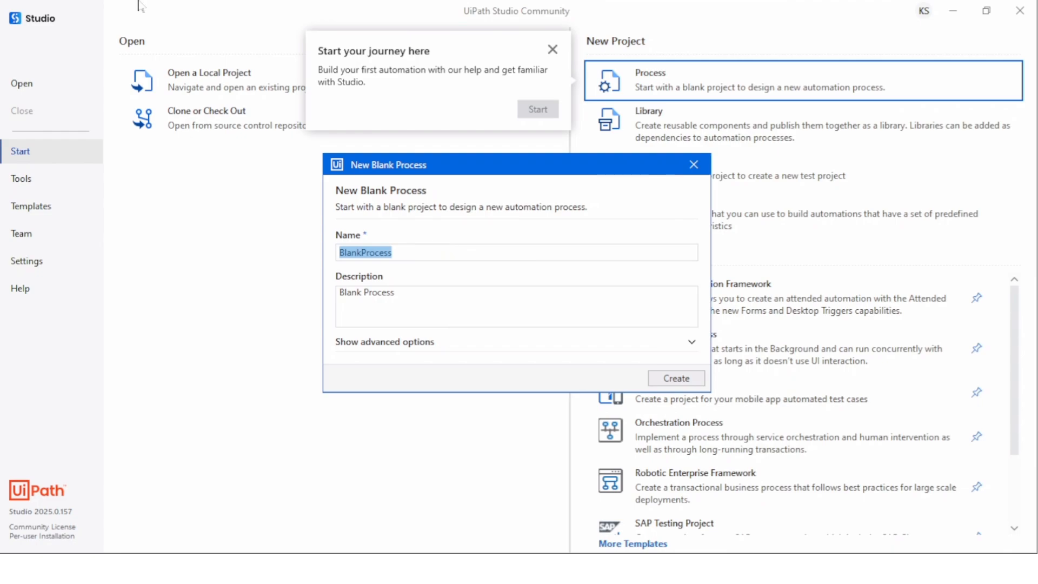
{"action": "left_click", "coordinate": [694, 164]}
{"action": "left_click", "coordinate": [552, 50]}
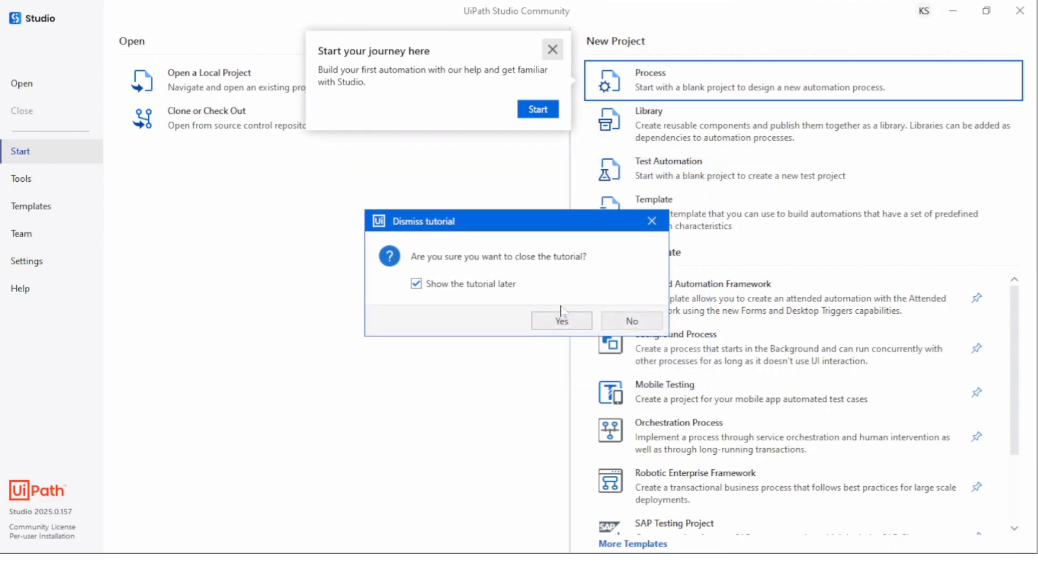